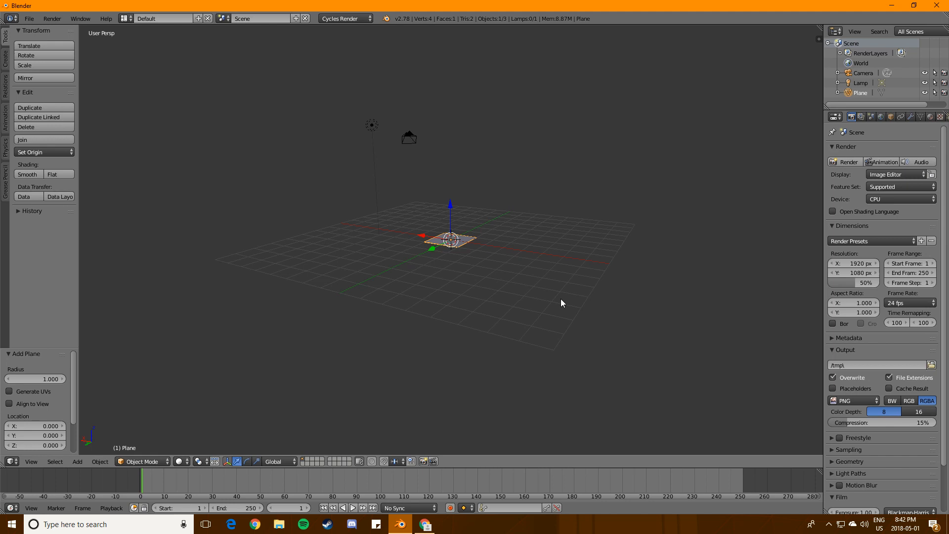
- Scale the plane up by about 9.03 and raise it about 0.16 along the Z axis
{"action": "key", "text": "s"}
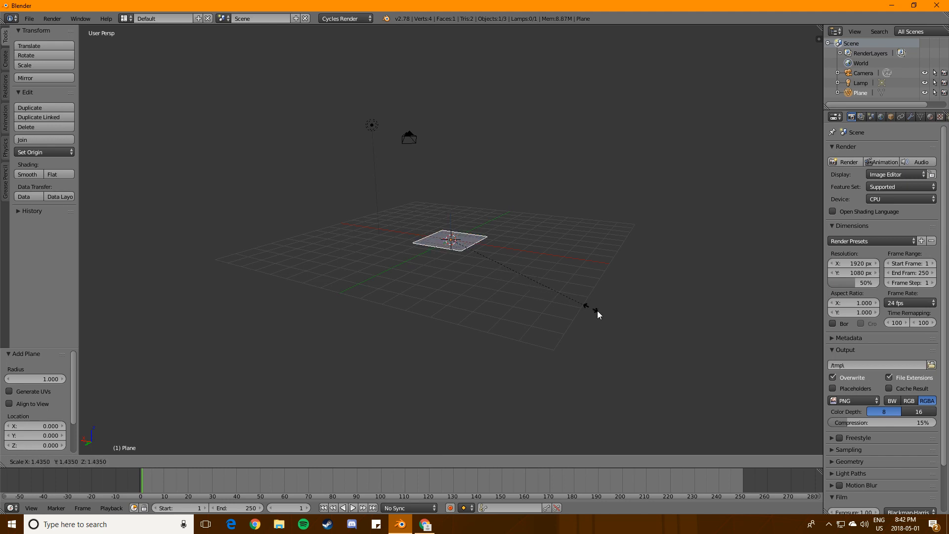
{"action": "left_click", "coordinate": [621, 78]}
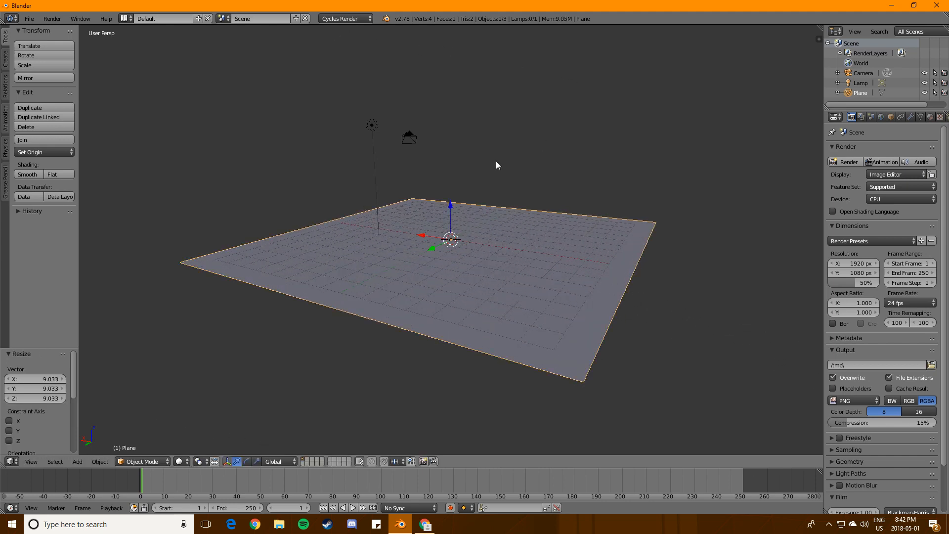
{"action": "left_click_drag", "start_coordinate": [451, 208], "coordinate": [461, 198]}
{"action": "middle_click_drag", "start_coordinate": [461, 198], "coordinate": [408, 214]}
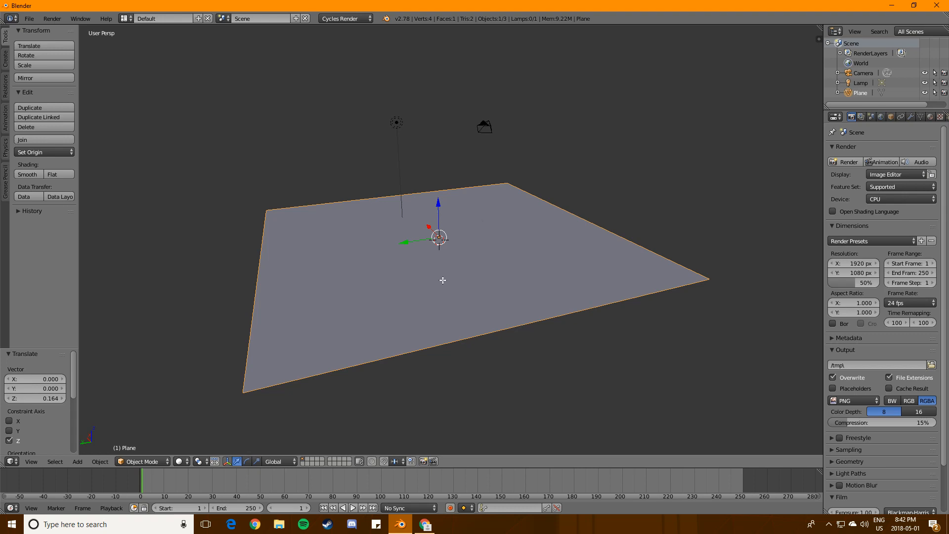
- Subdivide the whole plane six times in Edit Mode and deselect all of its geometry
{"action": "key", "text": "Tab"}
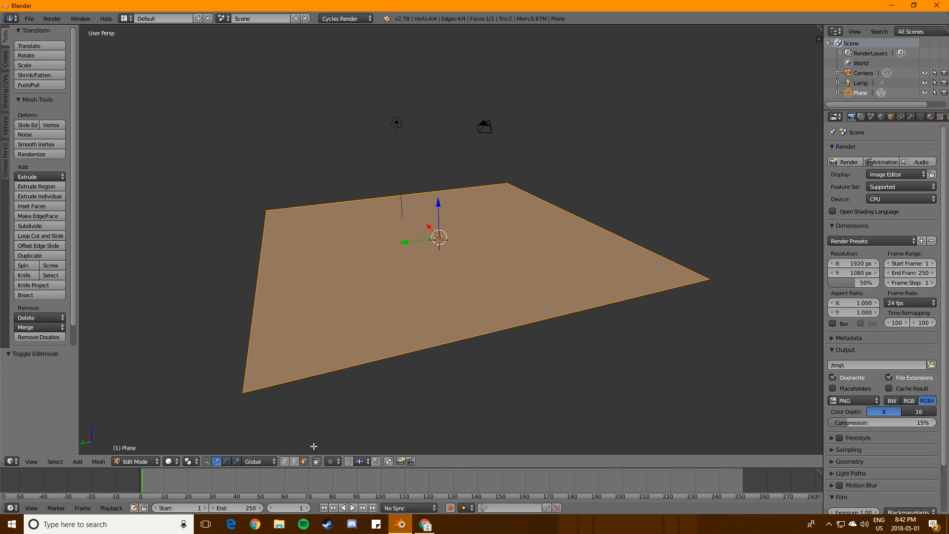
{"action": "left_click", "coordinate": [37, 227]}
{"action": "left_click", "coordinate": [37, 226]}
{"action": "left_click", "coordinate": [37, 226]}
{"action": "left_click", "coordinate": [37, 226]}
{"action": "left_click", "coordinate": [37, 227]}
{"action": "left_click", "coordinate": [37, 226]}
{"action": "key", "text": "a"}
{"action": "key", "text": "Tab"}
{"action": "key", "text": "Tab"}
{"action": "middle_click_drag", "start_coordinate": [439, 218], "coordinate": [515, 263]}
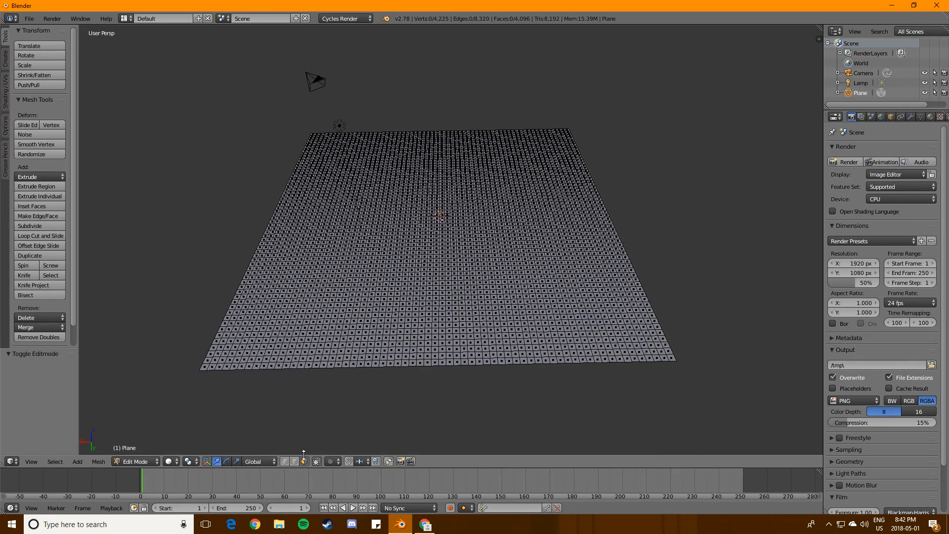
- Try picking individual faces in face selection mode, and return to vertex selection mode with nothing selected
{"action": "left_click", "coordinate": [284, 463]}
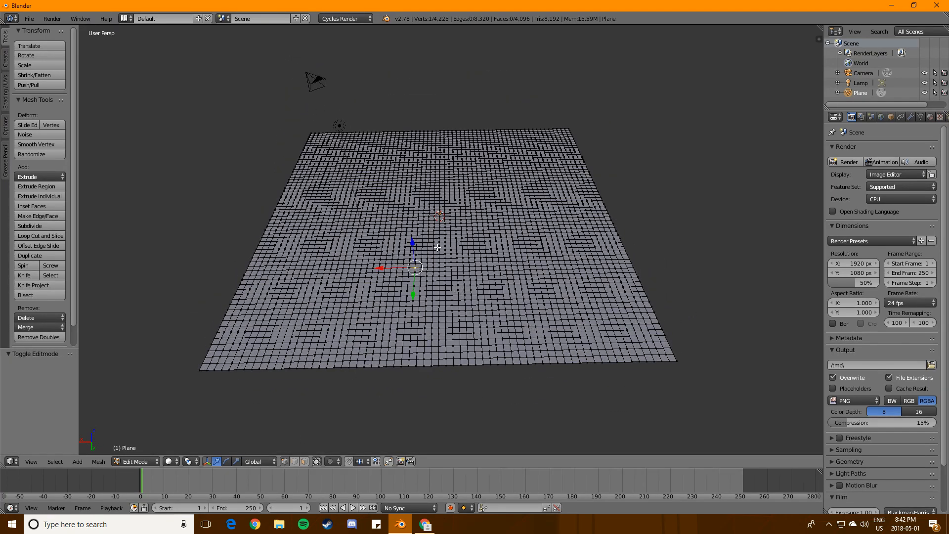
{"action": "scroll", "coordinate": [455, 242], "scroll_direction": "up", "scroll_amount": 3}
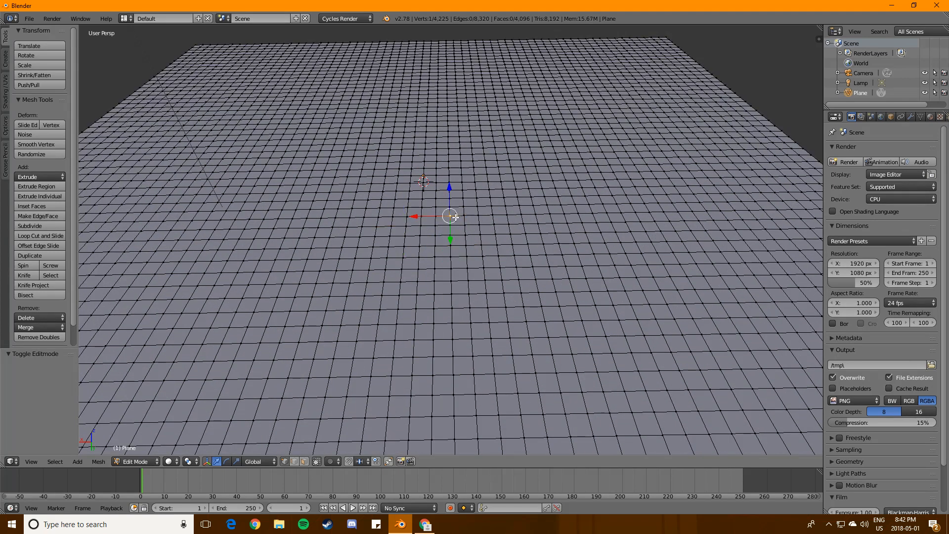
{"action": "left_click", "coordinate": [306, 462]}
{"action": "right_click", "coordinate": [405, 332]}
{"action": "right_click", "coordinate": [441, 301]}
{"action": "right_click", "coordinate": [392, 276]}
{"action": "right_click", "coordinate": [426, 252]}
{"action": "left_click", "coordinate": [283, 462]}
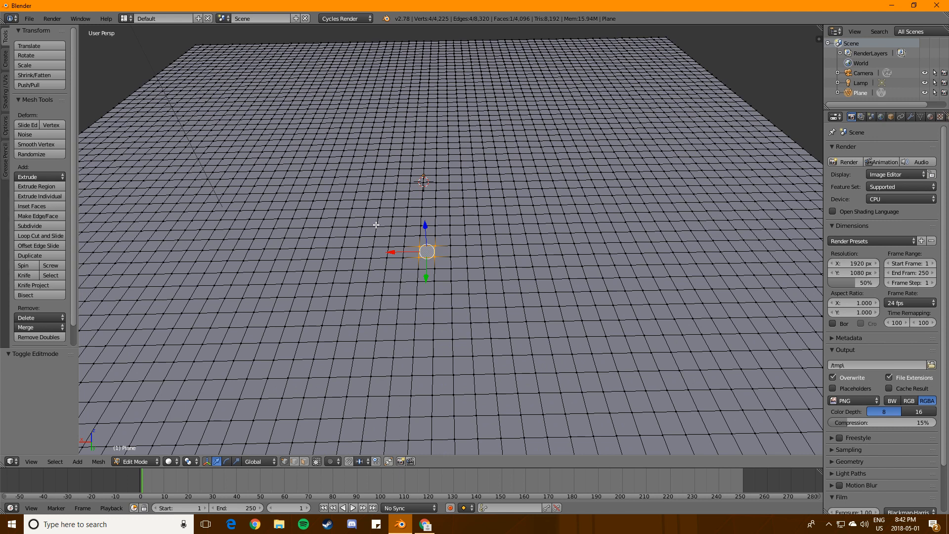
{"action": "scroll", "coordinate": [377, 225], "scroll_direction": "down", "scroll_amount": 3}
{"action": "key", "text": "a"}
{"action": "scroll", "coordinate": [378, 224], "scroll_direction": "down", "scroll_amount": 3}
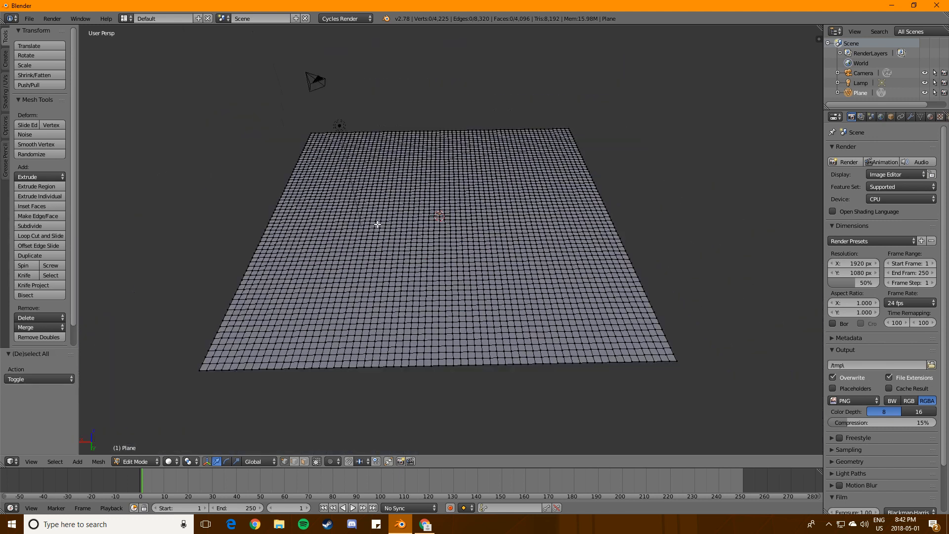
{"action": "middle_click_drag", "start_coordinate": [349, 253], "coordinate": [374, 229]}
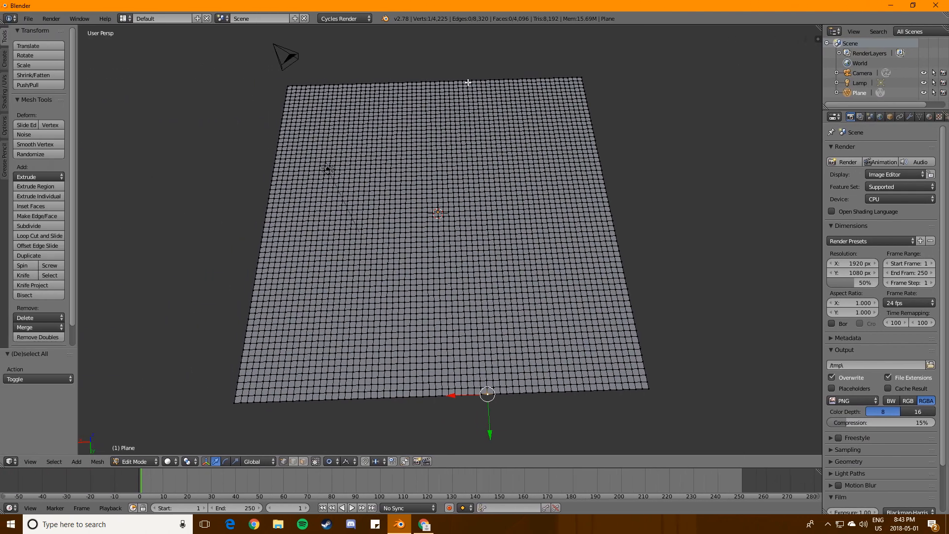
- Select two parallel vertex rows near the plane's middle and try raising them along Z with Random proportional falloff
{"action": "right_click", "coordinate": [465, 83], "text": "ctrl"}
{"action": "right_click", "coordinate": [418, 93], "text": "ctrl+shift"}
{"action": "middle_click_drag", "start_coordinate": [509, 290], "coordinate": [474, 217]}
{"action": "key", "text": "g"}
{"action": "key", "text": "z"}
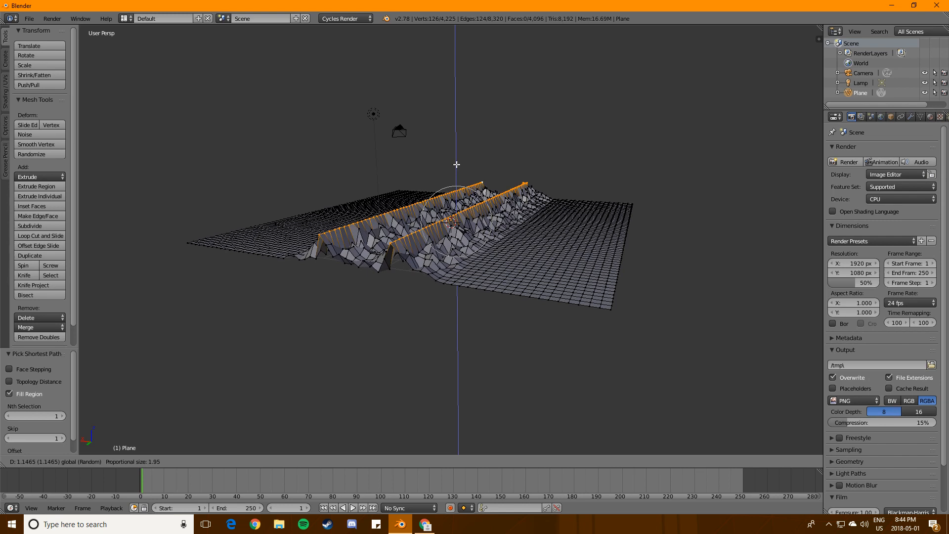
{"action": "key", "text": "Escape"}
- Raise the two vertex rows about 1.58 along Z using Smooth proportional falloff with a narrow influence radius
{"action": "left_click", "coordinate": [348, 461]}
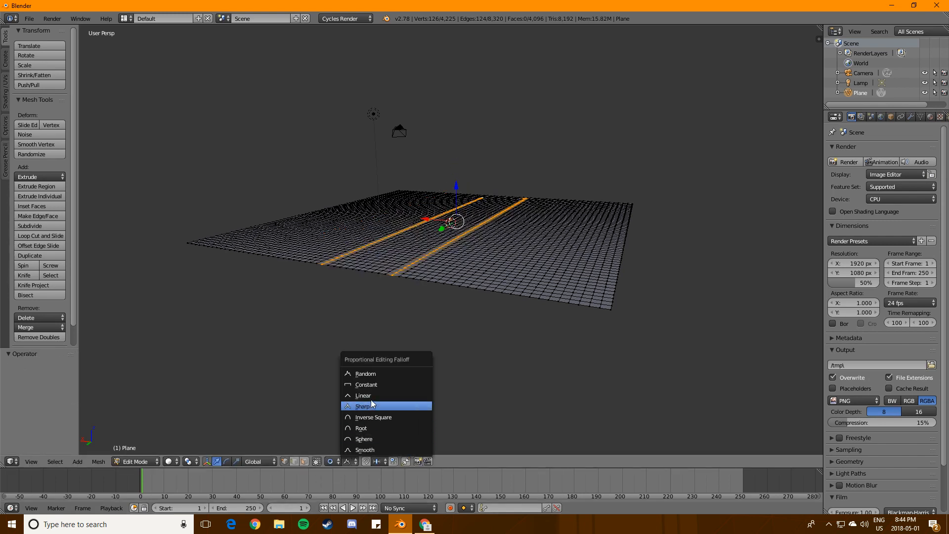
{"action": "left_click", "coordinate": [375, 451]}
{"action": "key", "text": "g"}
{"action": "key", "text": "z"}
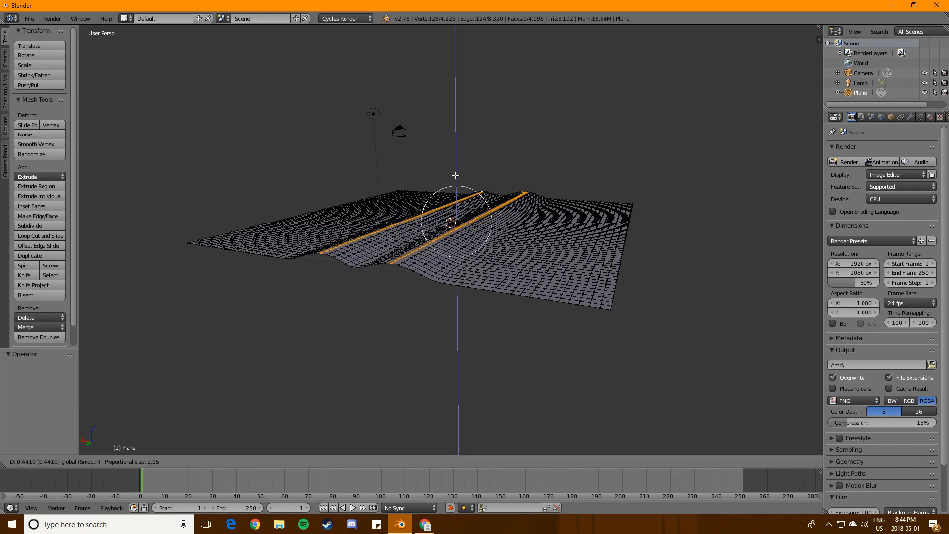
{"action": "scroll", "coordinate": [455, 164], "scroll_direction": "up", "scroll_amount": 13}
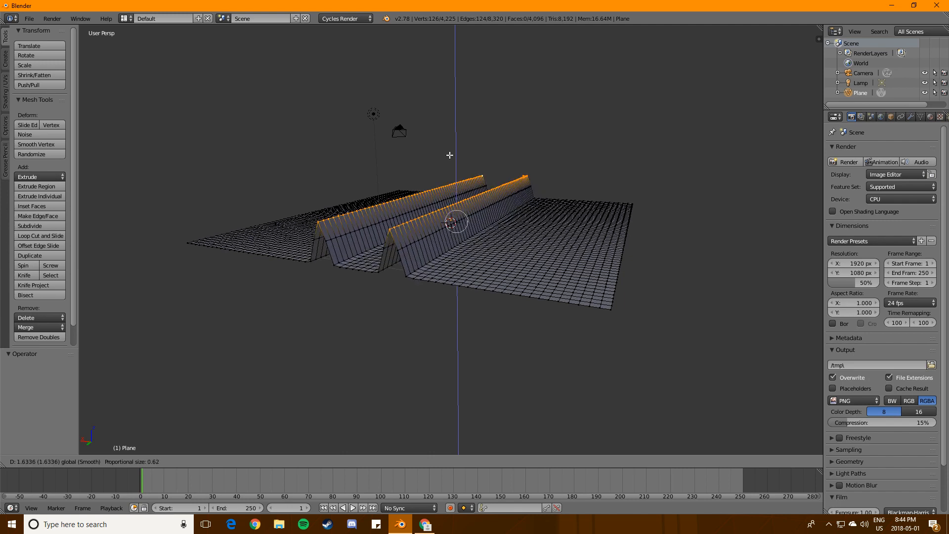
{"action": "scroll", "coordinate": [450, 155], "scroll_direction": "down", "scroll_amount": 3}
{"action": "left_click", "coordinate": [450, 156]}
{"action": "middle_click_drag", "start_coordinate": [450, 157], "coordinate": [487, 173]}
- Raise the two ridges further along Z using Random falloff with a proportional size of about 8.95
{"action": "left_click", "coordinate": [344, 463]}
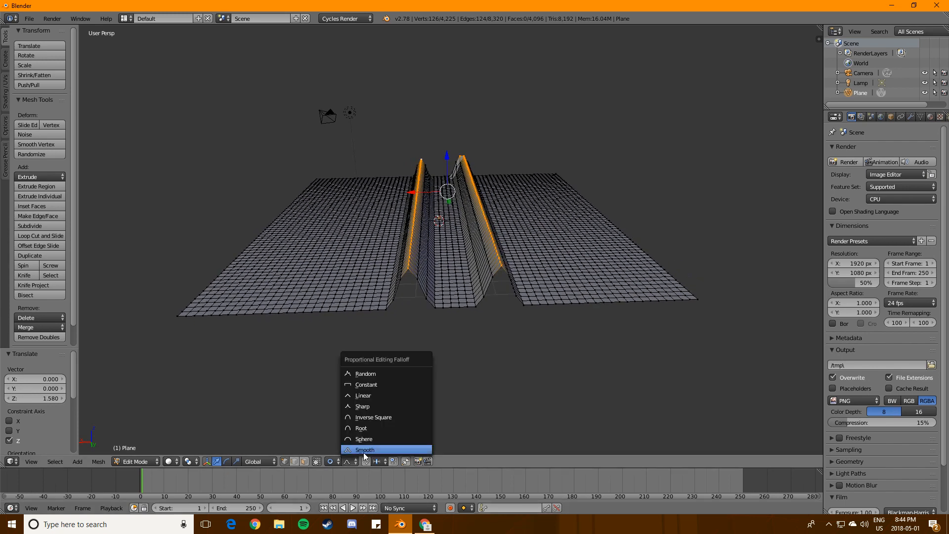
{"action": "left_click", "coordinate": [371, 364]}
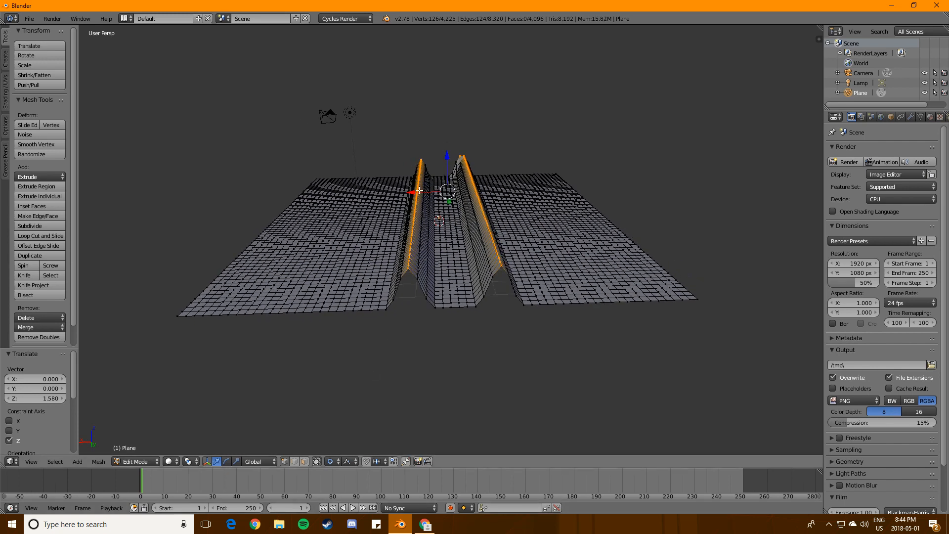
{"action": "key", "text": "g"}
{"action": "key", "text": "z"}
{"action": "scroll", "coordinate": [446, 158], "scroll_direction": "down", "scroll_amount": 4}
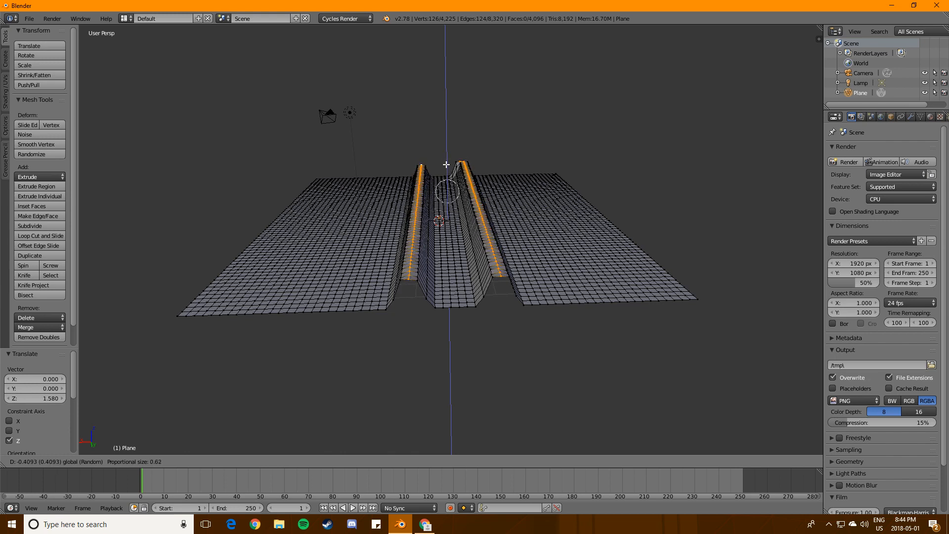
{"action": "scroll", "coordinate": [446, 153], "scroll_direction": "down", "scroll_amount": 12}
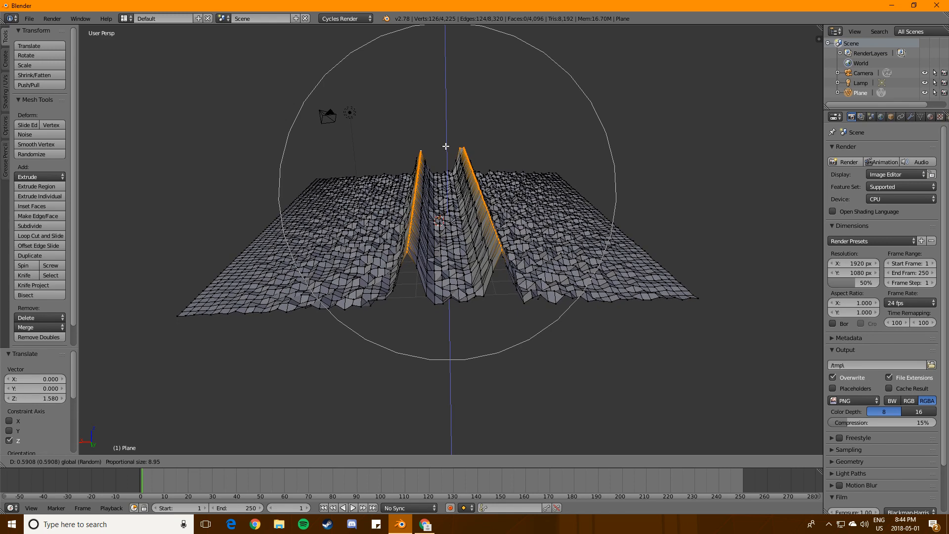
{"action": "left_click", "coordinate": [446, 149]}
{"action": "middle_click_drag", "start_coordinate": [446, 148], "coordinate": [408, 377]}
- Undo the ridge edits and the vertex row selection to get back to the flat grid
{"action": "key", "text": "ctrl+z"}
{"action": "key", "text": "ctrl+z"}
{"action": "key", "text": "ctrl+z"}
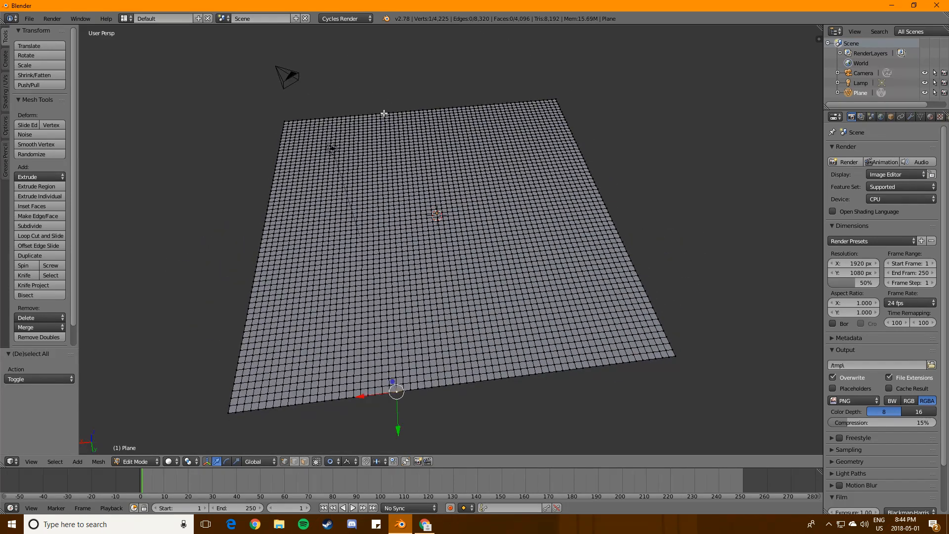
- Select two more widely spaced vertex rows across the plane and raise them about 0.53 along Z with Smooth falloff
{"action": "right_click", "coordinate": [386, 103], "text": "alt"}
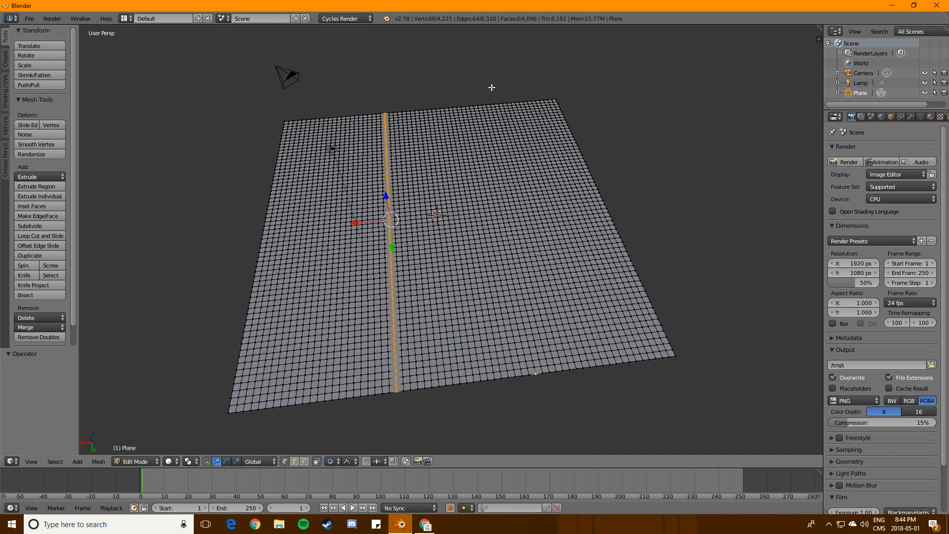
{"action": "right_click", "coordinate": [468, 104], "text": "ctrl+shift"}
{"action": "key", "text": "ctrl+z"}
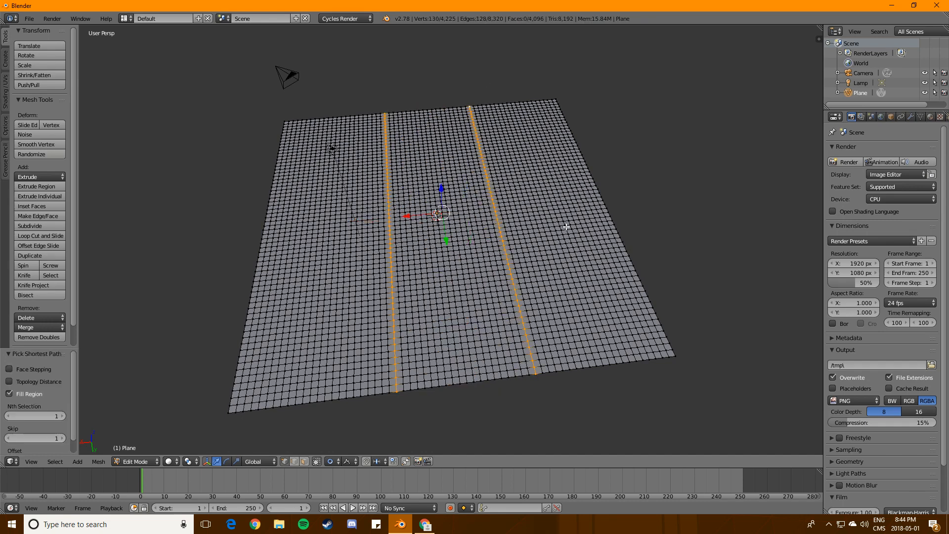
{"action": "middle_click_drag", "start_coordinate": [564, 155], "coordinate": [376, 463]}
{"action": "key", "text": "g"}
{"action": "key", "text": "z"}
{"action": "scroll", "coordinate": [444, 176], "scroll_direction": "up", "scroll_amount": 4}
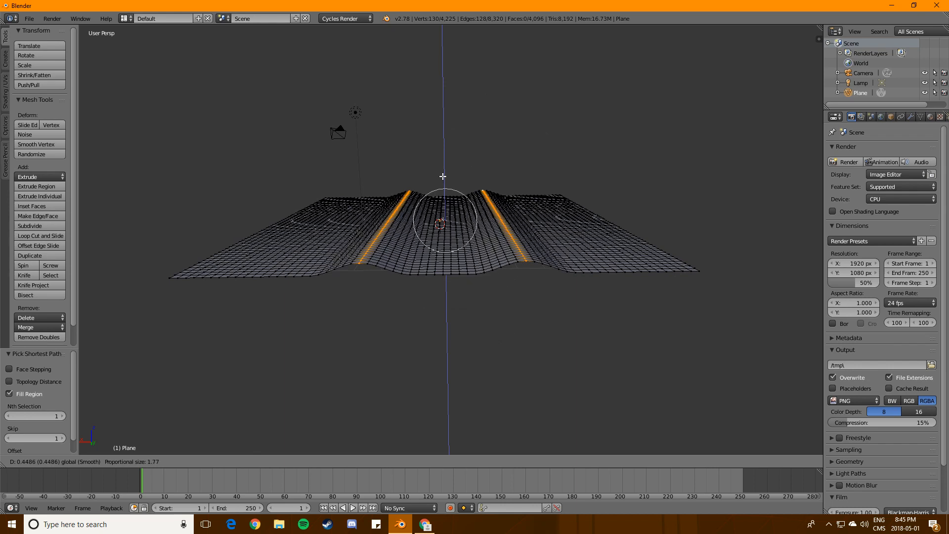
{"action": "left_click", "coordinate": [447, 171]}
- Raise the two selected rows further along Z with Random falloff to form jagged ridges around a valley
{"action": "key", "text": "g"}
{"action": "key", "text": "z"}
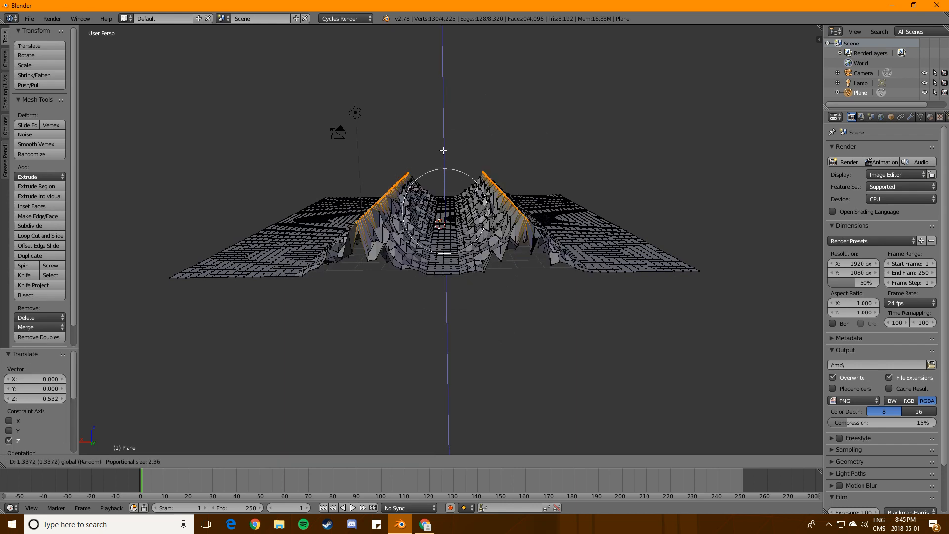
{"action": "left_click", "coordinate": [448, 161]}
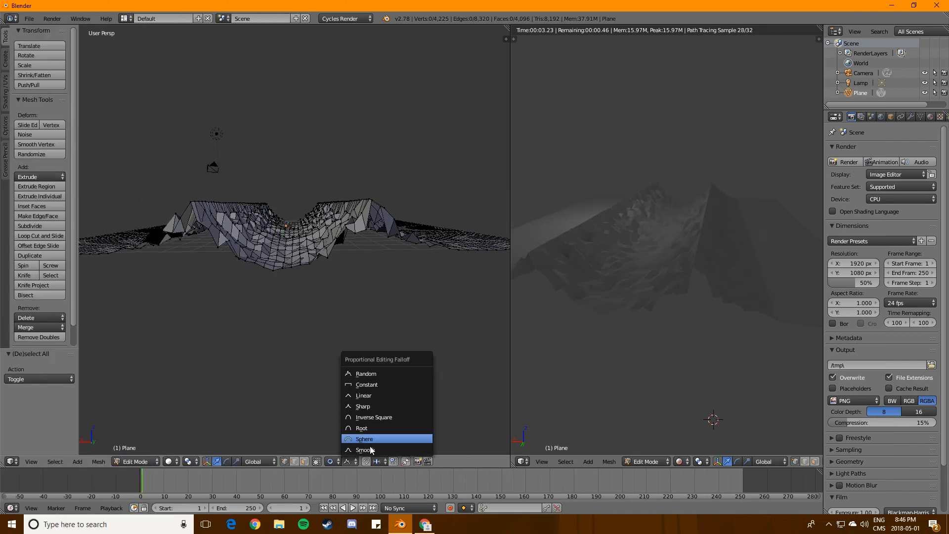
- Set the proportional editing falloff to Sphere and inspect the valley up close in the rendered view
{"action": "left_click", "coordinate": [380, 438]}
{"action": "middle_click_drag", "start_coordinate": [402, 398], "coordinate": [684, 342]}
{"action": "scroll", "coordinate": [660, 338], "scroll_direction": "up", "scroll_amount": 5}
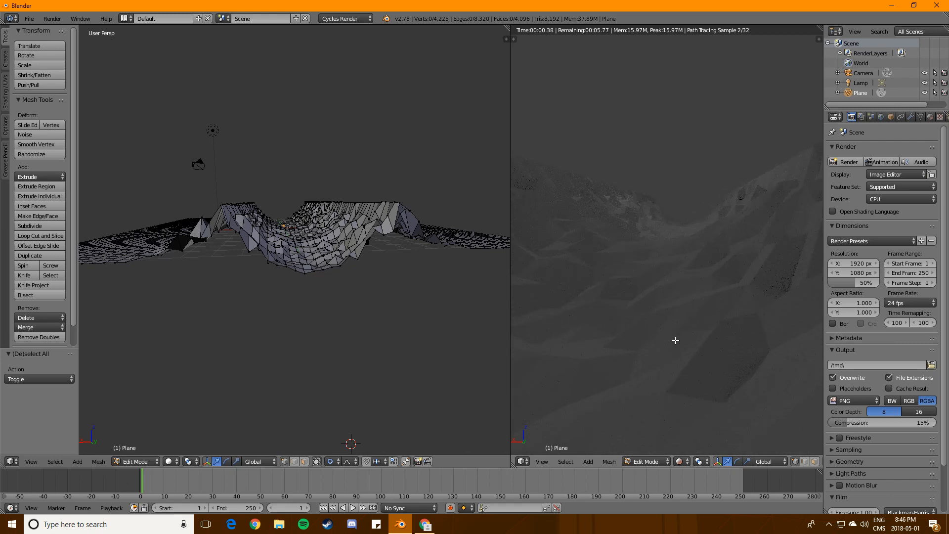
{"action": "middle_click_drag", "start_coordinate": [386, 333], "coordinate": [367, 282]}
{"action": "scroll", "coordinate": [256, 309], "scroll_direction": "down", "scroll_amount": 5}
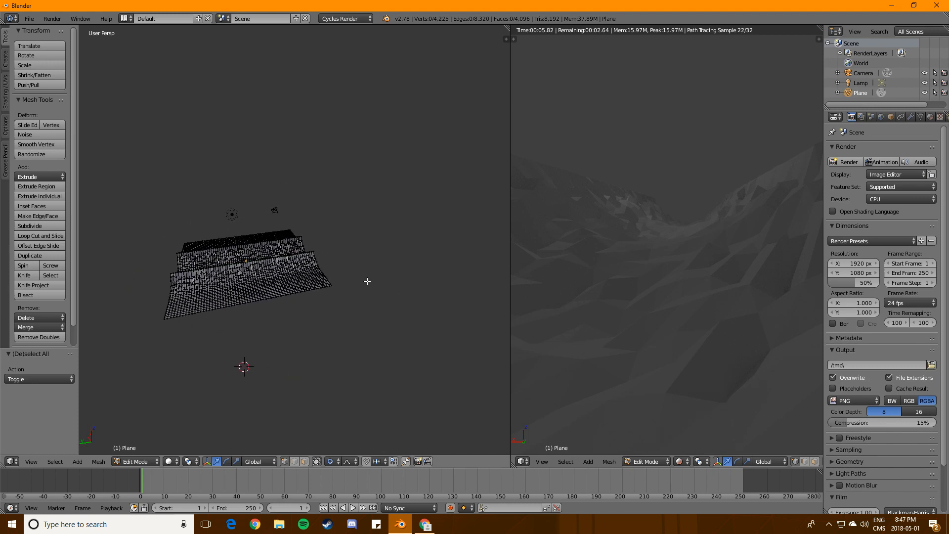
{"action": "left_click", "coordinate": [349, 462]}
- Place the 3D cursor at the open end of the valley and add a new plane there
{"action": "key", "text": "shift+a"}
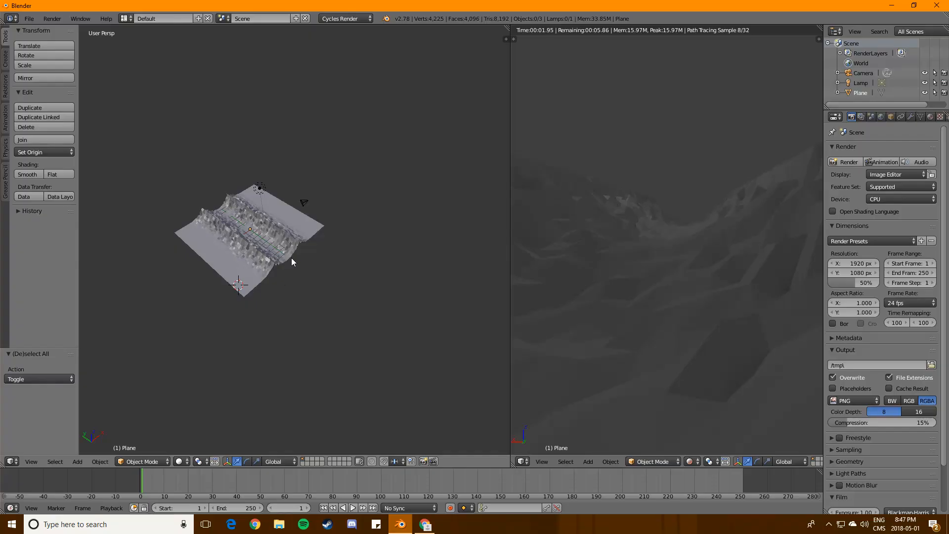
{"action": "left_click", "coordinate": [293, 267]}
{"action": "key", "text": "shift+a"}
{"action": "mouse_move", "coordinate": [289, 276]}
{"action": "left_click", "coordinate": [330, 274]}
{"action": "middle_click_drag", "start_coordinate": [325, 292], "coordinate": [330, 239]}
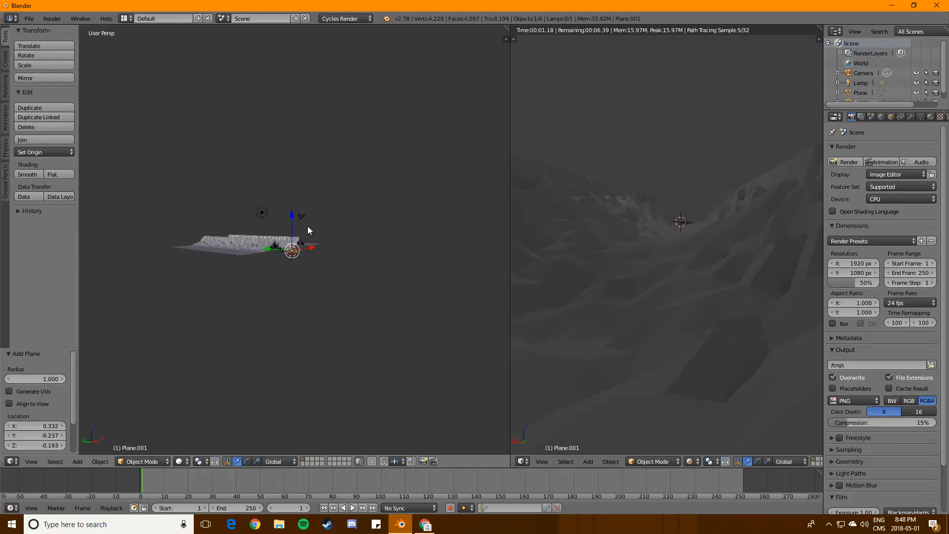
- Adjust the new plane's height and Y position at the valley's end and enlarge it
{"action": "left_click_drag", "start_coordinate": [293, 215], "coordinate": [293, 217]}
{"action": "middle_click_drag", "start_coordinate": [322, 273], "coordinate": [319, 298]}
{"action": "left_click_drag", "start_coordinate": [267, 247], "coordinate": [271, 248]}
{"action": "middle_click_drag", "start_coordinate": [303, 285], "coordinate": [306, 306]}
{"action": "key", "text": "s"}
{"action": "left_click", "coordinate": [262, 394]}
- Move the new plane against the terrain's end edge and scale it to match the terrain's width
{"action": "left_click_drag", "start_coordinate": [275, 247], "coordinate": [307, 276]}
{"action": "middle_click_drag", "start_coordinate": [307, 277], "coordinate": [310, 324]}
{"action": "key", "text": "s"}
{"action": "left_click", "coordinate": [390, 298]}
{"action": "left_click_drag", "start_coordinate": [343, 277], "coordinate": [345, 285]}
{"action": "key", "text": "s"}
{"action": "left_click", "coordinate": [363, 296]}
{"action": "middle_click_drag", "start_coordinate": [367, 314], "coordinate": [385, 305]}
- Subdivide the new plane six times in Edit Mode
{"action": "key", "text": "Tab"}
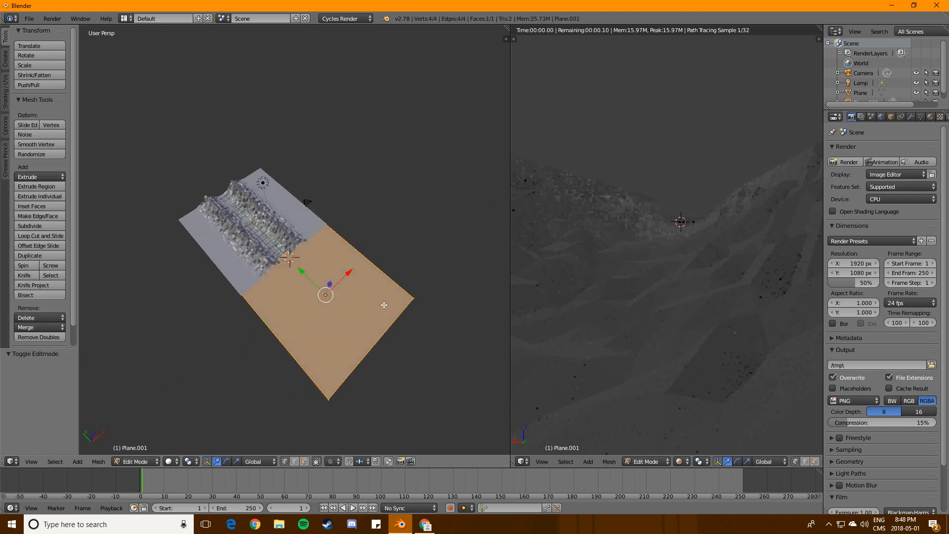
{"action": "left_click", "coordinate": [40, 228]}
{"action": "left_click", "coordinate": [39, 228]}
{"action": "left_click", "coordinate": [39, 228]}
{"action": "left_click", "coordinate": [40, 228]}
{"action": "left_click", "coordinate": [39, 228]}
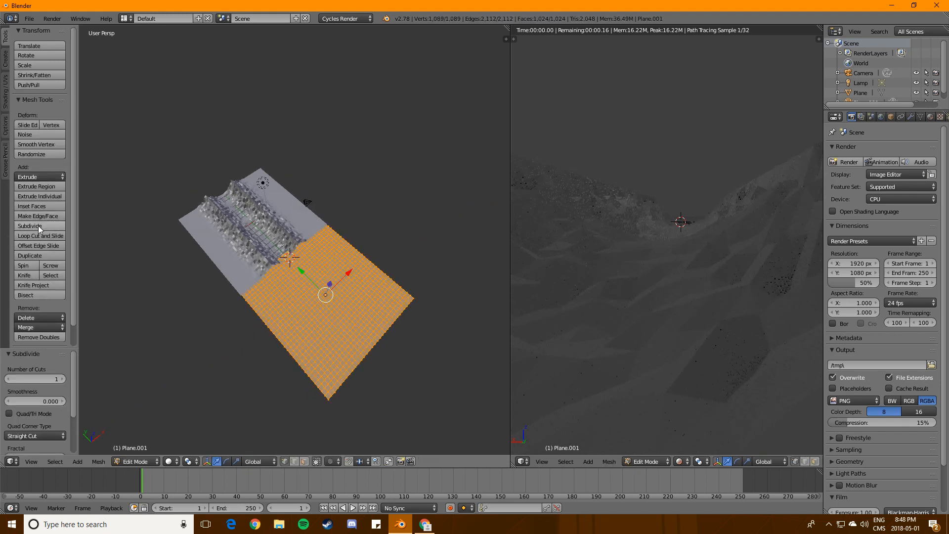
{"action": "left_click", "coordinate": [40, 228]}
- Examine the subdivided plane beside the valley terrain in both Object Mode and Edit Mode
{"action": "middle_click_drag", "start_coordinate": [167, 283], "coordinate": [214, 274]}
{"action": "key", "text": "Tab"}
{"action": "key", "text": "Tab"}
{"action": "key", "text": "Tab"}
{"action": "key", "text": "Tab"}
{"action": "key", "text": "Tab"}
{"action": "middle_click_drag", "start_coordinate": [308, 310], "coordinate": [352, 341]}
{"action": "key", "text": "Tab"}
- Select a vertex near the middle of the new plane and raise it into a tall peak with Smooth falloff
{"action": "scroll", "coordinate": [292, 364], "scroll_direction": "up", "scroll_amount": 3}
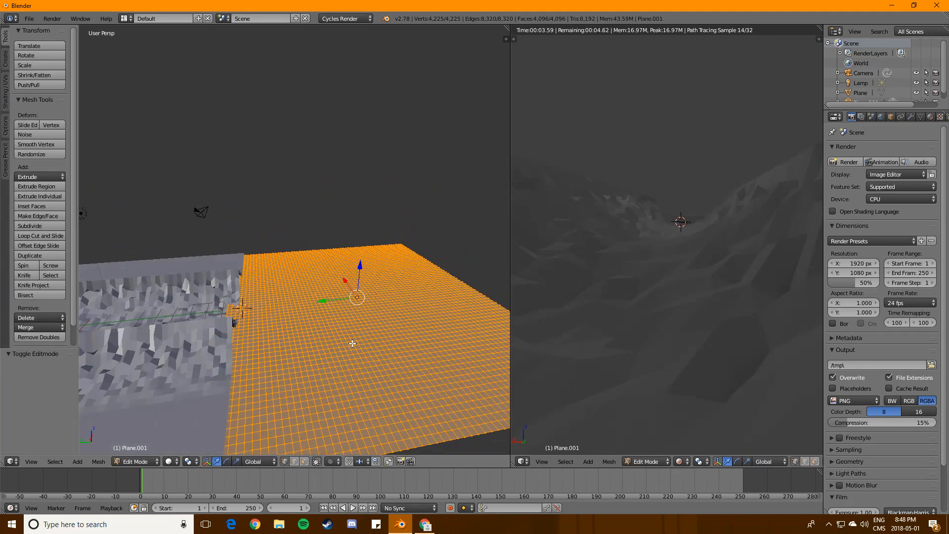
{"action": "right_click", "coordinate": [338, 352]}
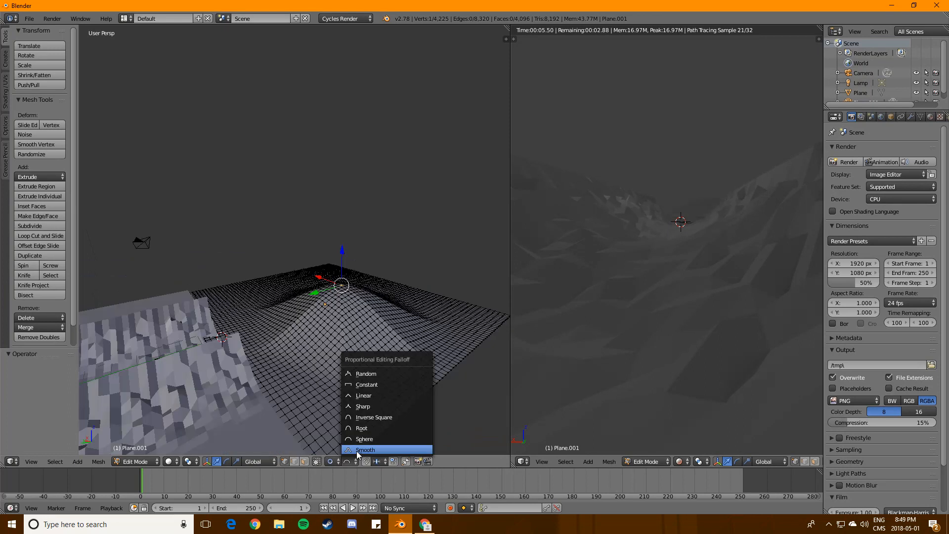
{"action": "left_click", "coordinate": [366, 448]}
{"action": "left_click_drag", "start_coordinate": [342, 254], "coordinate": [349, 149]}
- Set the proportional editing falloff to Random for roughening the peak
{"action": "left_click", "coordinate": [346, 461]}
{"action": "left_click", "coordinate": [384, 370]}
{"action": "scroll", "coordinate": [346, 173], "scroll_direction": "up", "scroll_amount": 5}
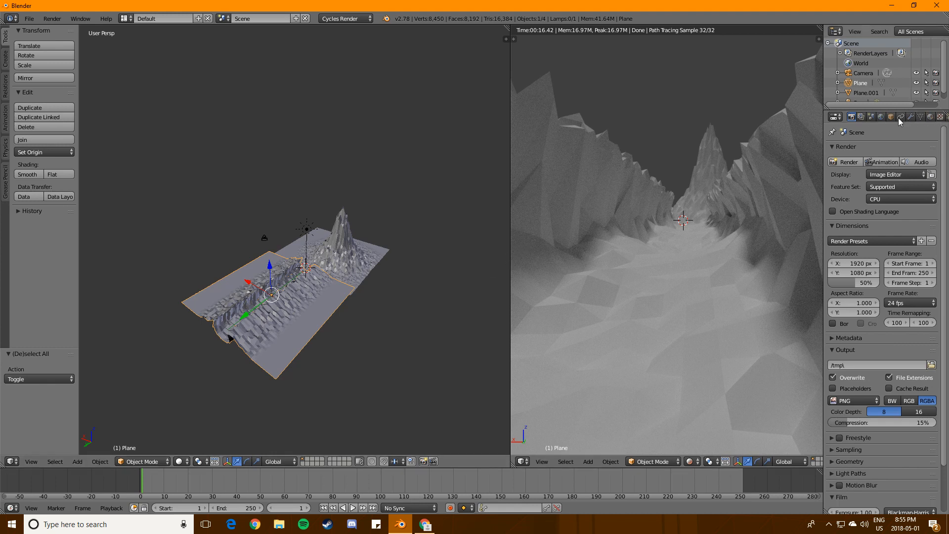
- Create a new material on the valley terrain plane
{"action": "left_click", "coordinate": [931, 117]}
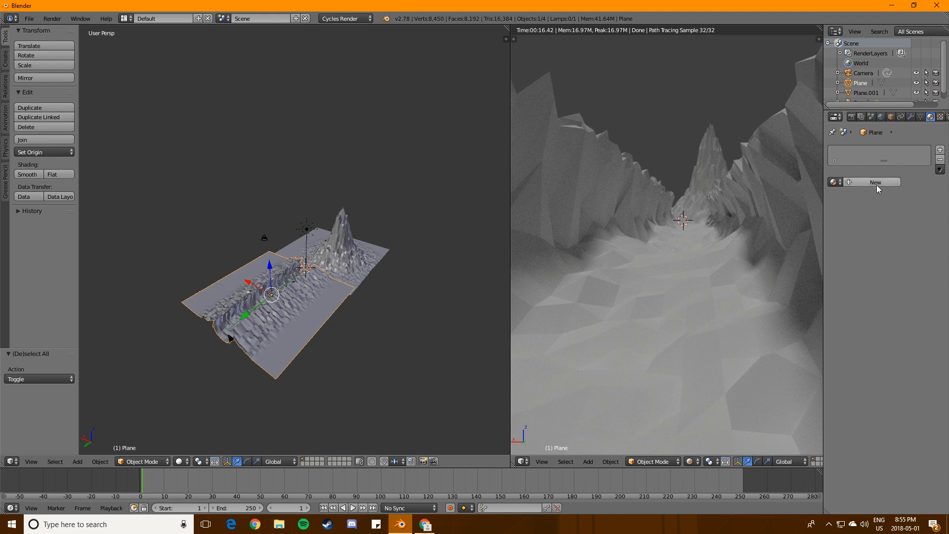
{"action": "left_click", "coordinate": [878, 186]}
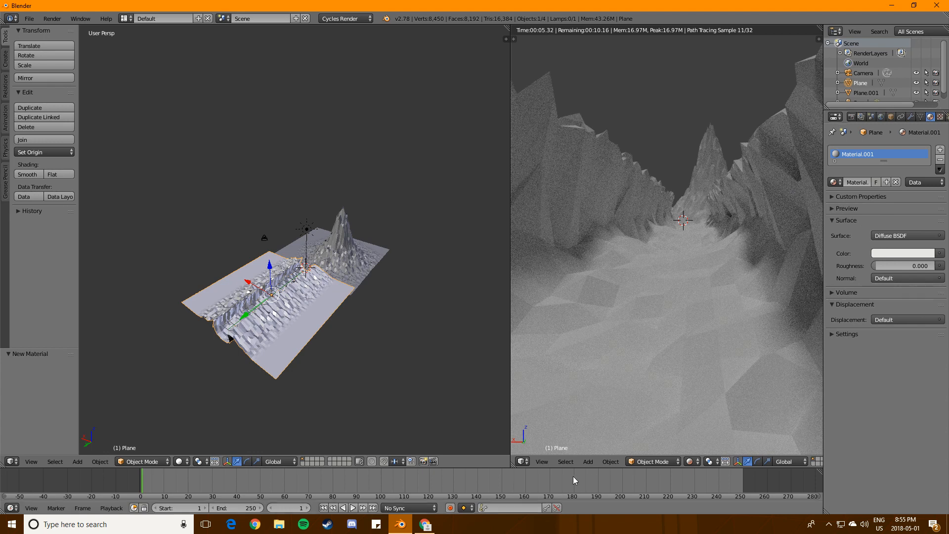
- Enlarge the timeline area and turn it into a Node Editor showing the valley terrain's material
{"action": "left_click_drag", "start_coordinate": [571, 468], "coordinate": [569, 357]}
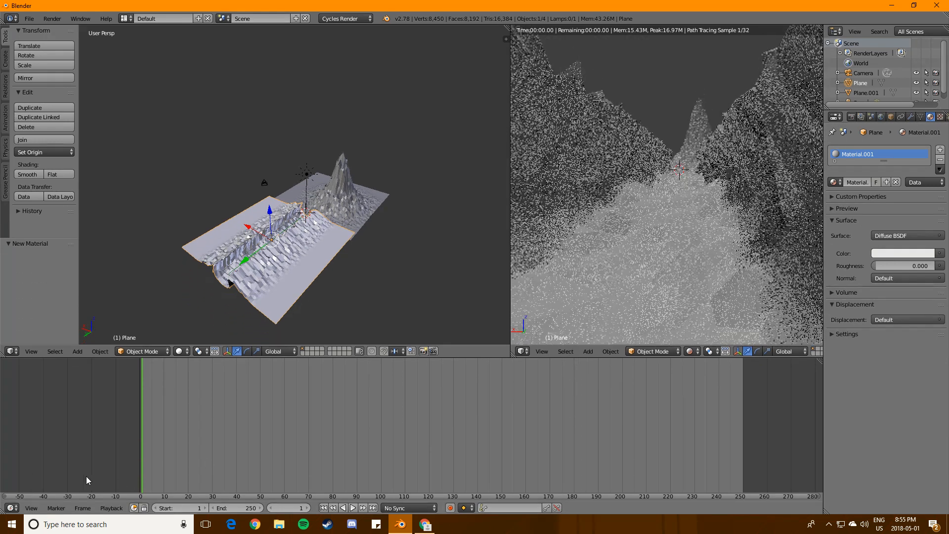
{"action": "left_click", "coordinate": [12, 508]}
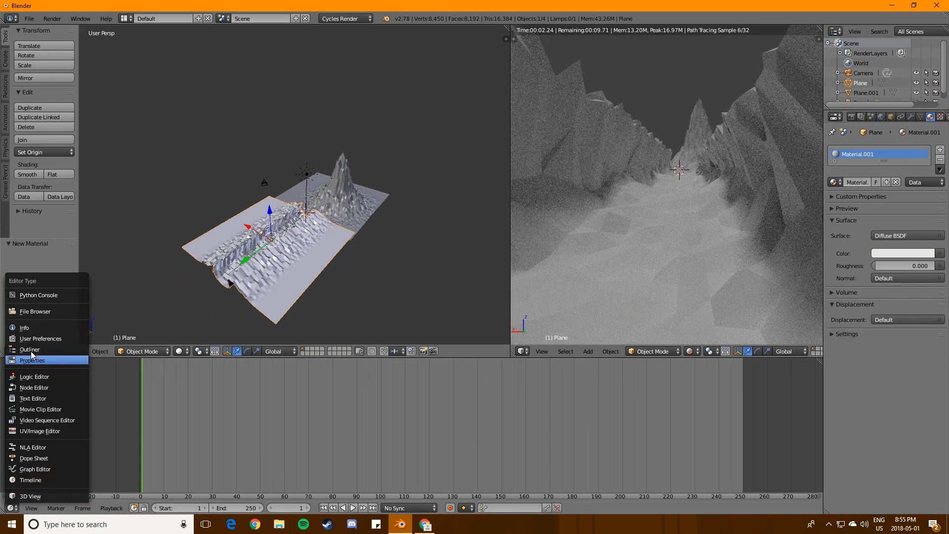
{"action": "left_click", "coordinate": [12, 351]}
{"action": "left_click", "coordinate": [523, 352]}
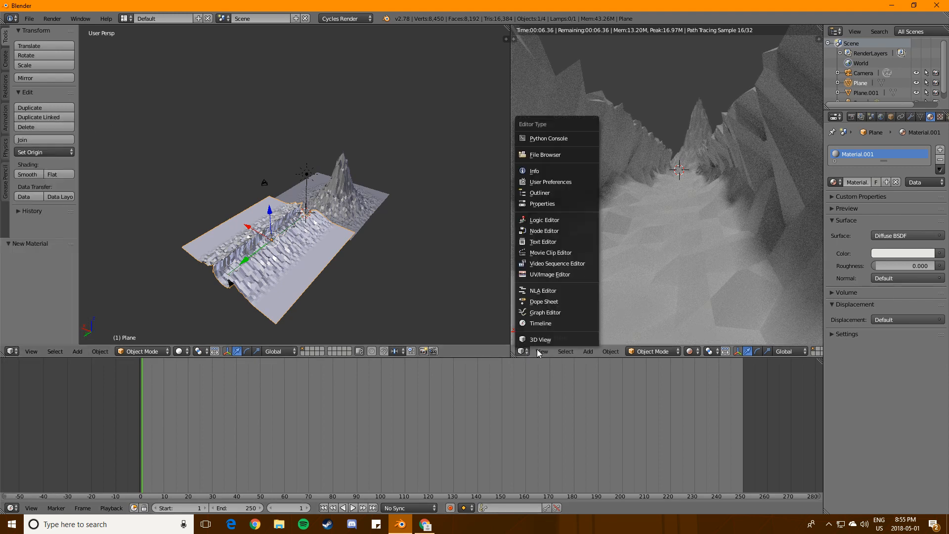
{"action": "left_click", "coordinate": [837, 117]}
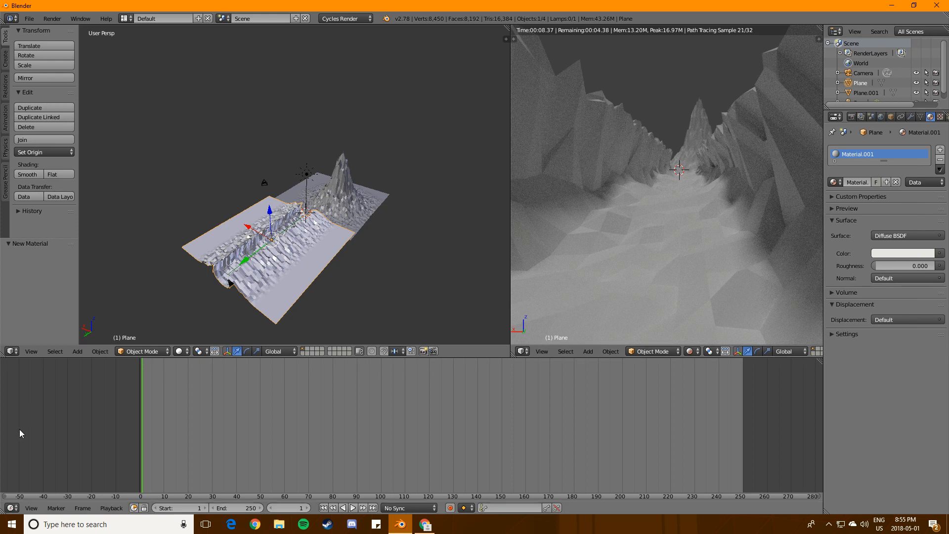
{"action": "left_click", "coordinate": [10, 507]}
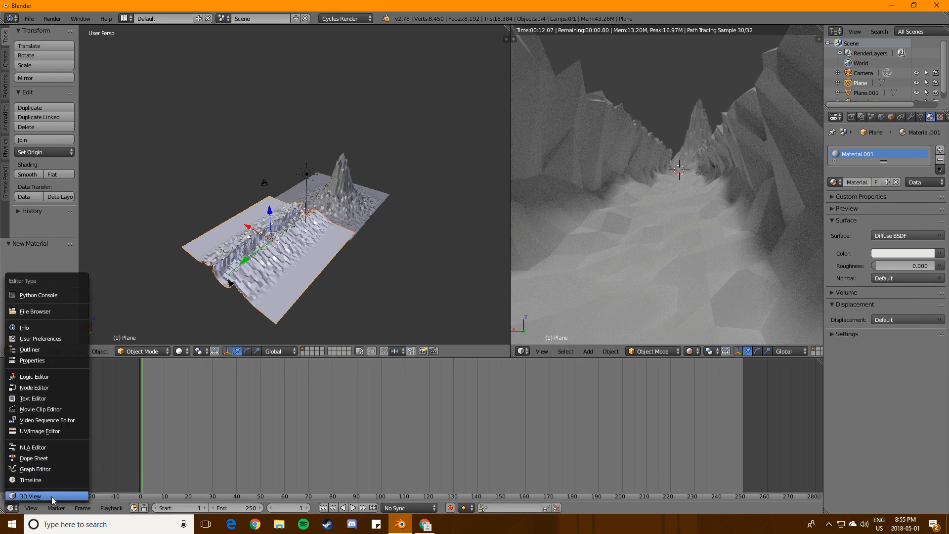
{"action": "left_click", "coordinate": [33, 388]}
{"action": "scroll", "coordinate": [305, 432], "scroll_direction": "up", "scroll_amount": 2}
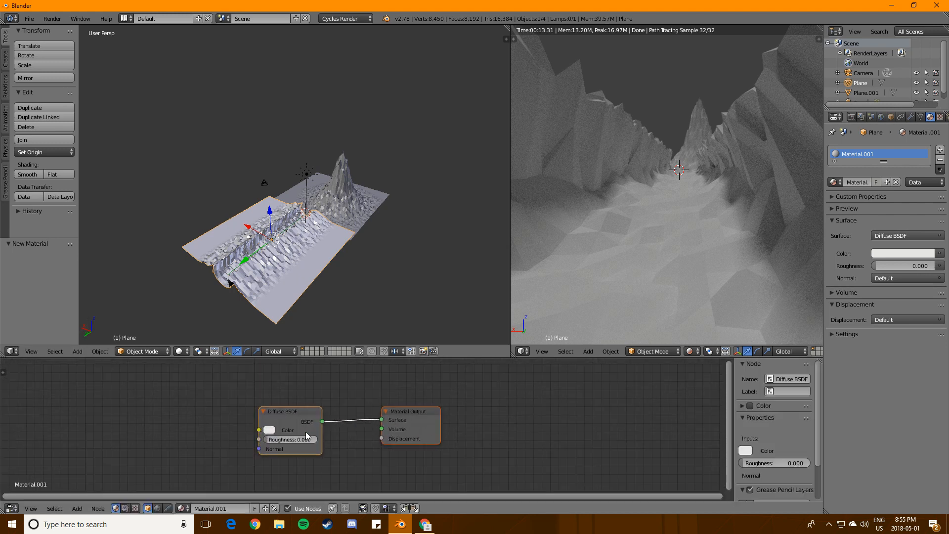
{"action": "mouse_move", "coordinate": [194, 418]}
{"action": "middle_mouse_down"}
{"action": "mouse_move", "coordinate": [303, 423]}
{"action": "mouse_move", "coordinate": [201, 425]}
{"action": "middle_mouse_up"}
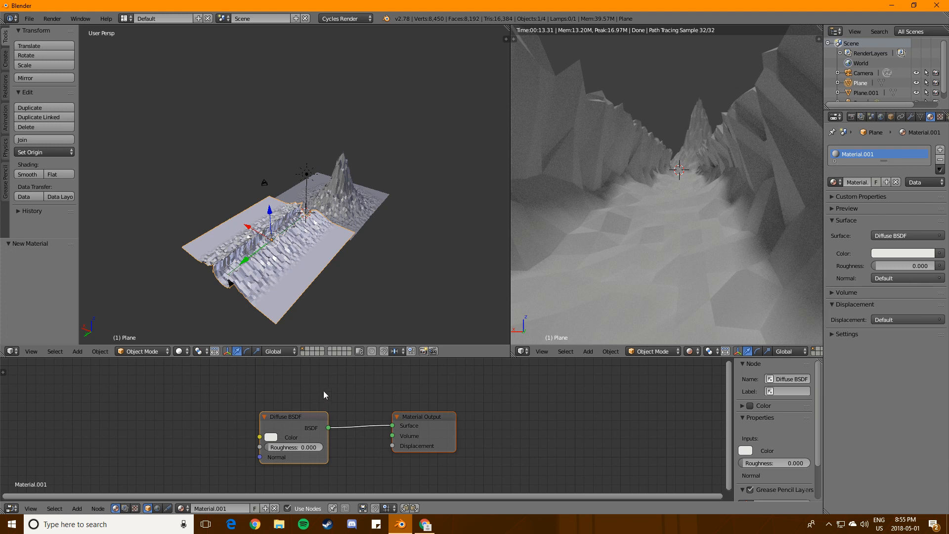
- Set the Diffuse BSDF node's color to orange
{"action": "key", "text": "shift+a"}
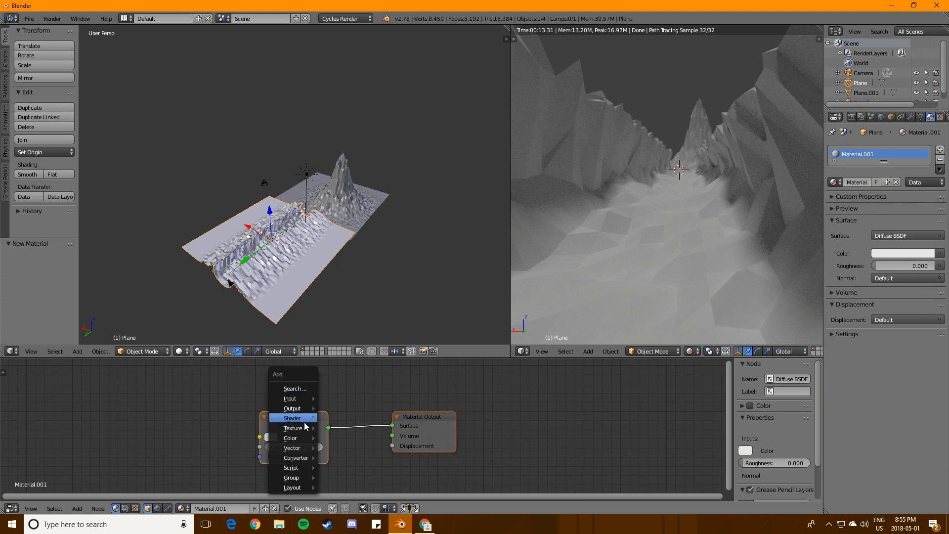
{"action": "mouse_move", "coordinate": [301, 418]}
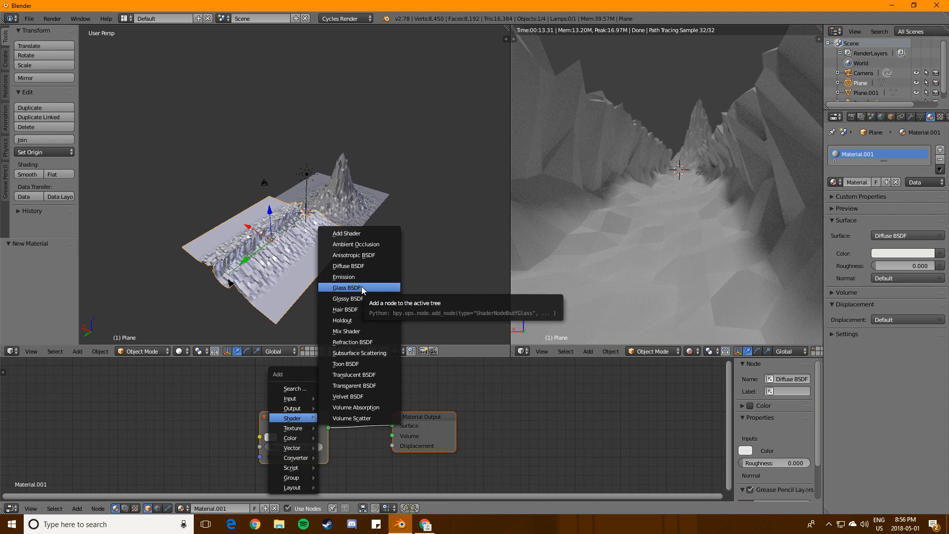
{"action": "left_click", "coordinate": [271, 438]}
{"action": "left_click", "coordinate": [285, 358]}
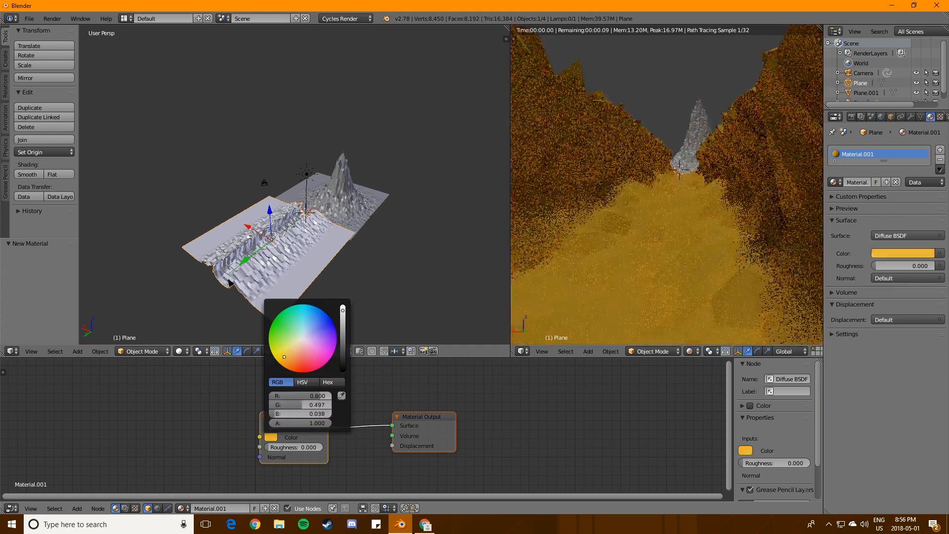
{"action": "left_click_drag", "start_coordinate": [284, 357], "coordinate": [288, 361]}
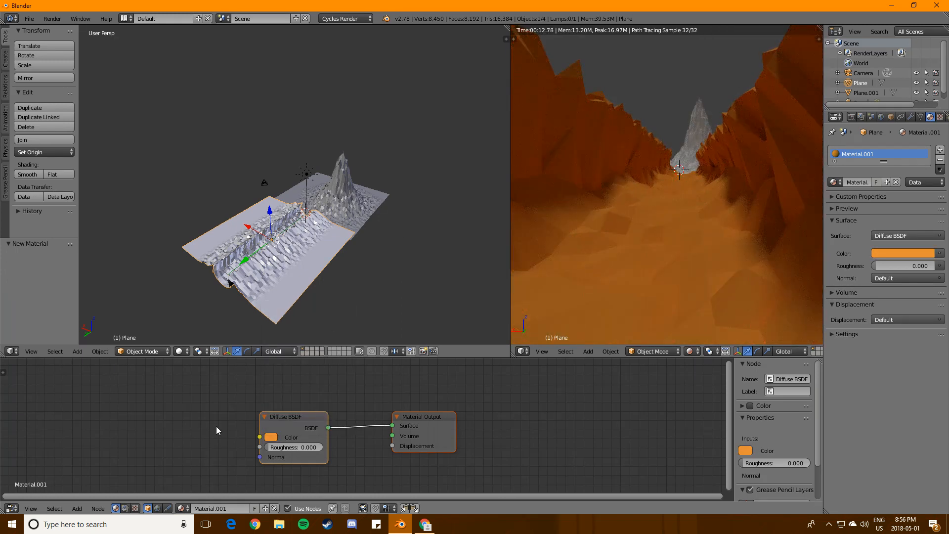
- Feed a Voronoi Texture into the Diffuse BSDF's color, preview the modeling viewport in Material shading, and space the nodes apart
{"action": "key", "text": "shift+a"}
{"action": "mouse_move", "coordinate": [207, 442]}
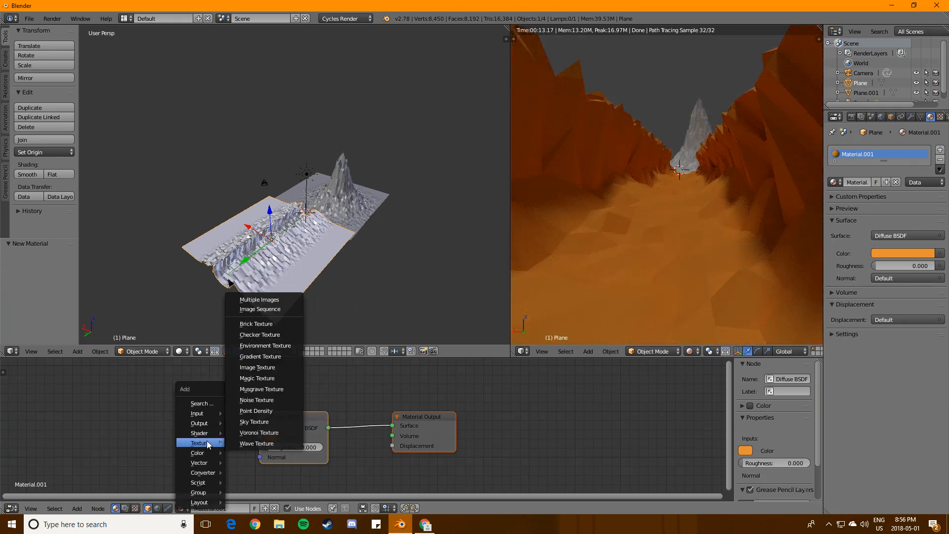
{"action": "left_click", "coordinate": [259, 432]}
{"action": "left_click", "coordinate": [170, 426]}
{"action": "left_click_drag", "start_coordinate": [218, 428], "coordinate": [259, 438]}
{"action": "left_click", "coordinate": [179, 351]}
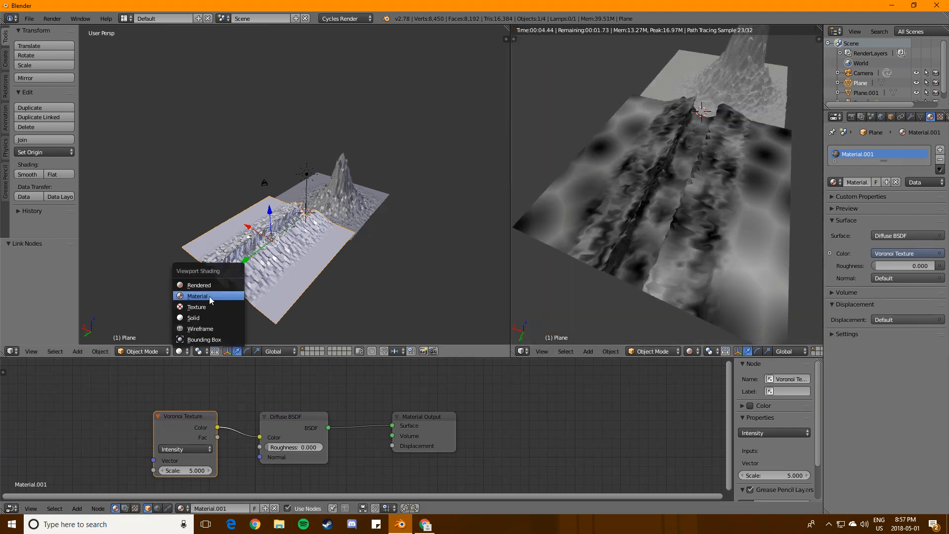
{"action": "left_click", "coordinate": [207, 299]}
{"action": "middle_click_drag", "start_coordinate": [168, 411], "coordinate": [245, 386]}
{"action": "left_click_drag", "start_coordinate": [257, 396], "coordinate": [134, 390]}
{"action": "key", "text": "shift+a"}
{"action": "mouse_move", "coordinate": [208, 378]}
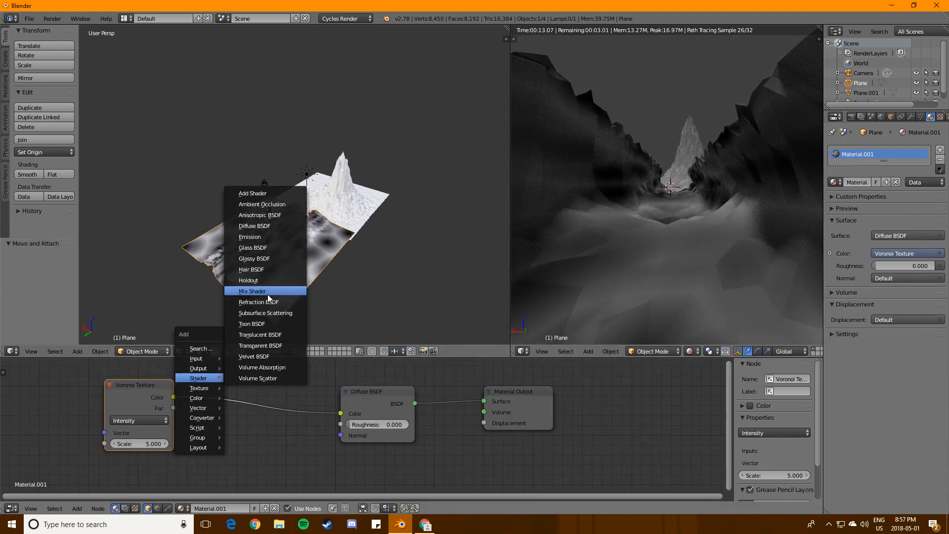
{"action": "left_click", "coordinate": [267, 290]}
{"action": "left_click", "coordinate": [222, 405]}
{"action": "middle_click_drag", "start_coordinate": [189, 450], "coordinate": [217, 442]}
{"action": "left_click_drag", "start_coordinate": [244, 417], "coordinate": [369, 405]}
{"action": "left_click_drag", "start_coordinate": [272, 395], "coordinate": [274, 432]}
{"action": "middle_click_drag", "start_coordinate": [274, 433], "coordinate": [230, 422]}
{"action": "left_click_drag", "start_coordinate": [363, 373], "coordinate": [269, 367]}
{"action": "key", "text": "shift+a"}
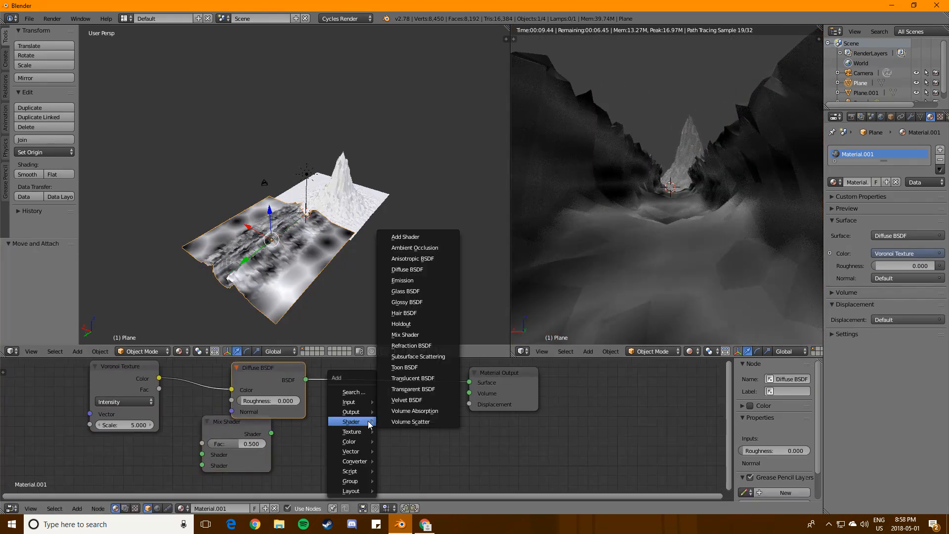
{"action": "left_click", "coordinate": [368, 390]}
{"action": "key", "text": "Escape"}
{"action": "left_click_drag", "start_coordinate": [236, 423], "coordinate": [380, 374]}
{"action": "key", "text": "x"}
{"action": "left_click_drag", "start_coordinate": [262, 368], "coordinate": [469, 382]}
{"action": "key", "text": "shift+a"}
{"action": "left_click", "coordinate": [253, 395]}
{"action": "key", "text": "Escape"}
{"action": "key", "text": "shift+a"}
{"action": "mouse_move", "coordinate": [195, 452]}
{"action": "left_click", "coordinate": [244, 409]}
{"action": "left_click", "coordinate": [204, 413]}
{"action": "key", "text": "x"}
- Add a ColorRamp node between the Voronoi Texture and the Diffuse BSDF's color
{"action": "key", "text": "shift+a"}
{"action": "mouse_move", "coordinate": [193, 413]}
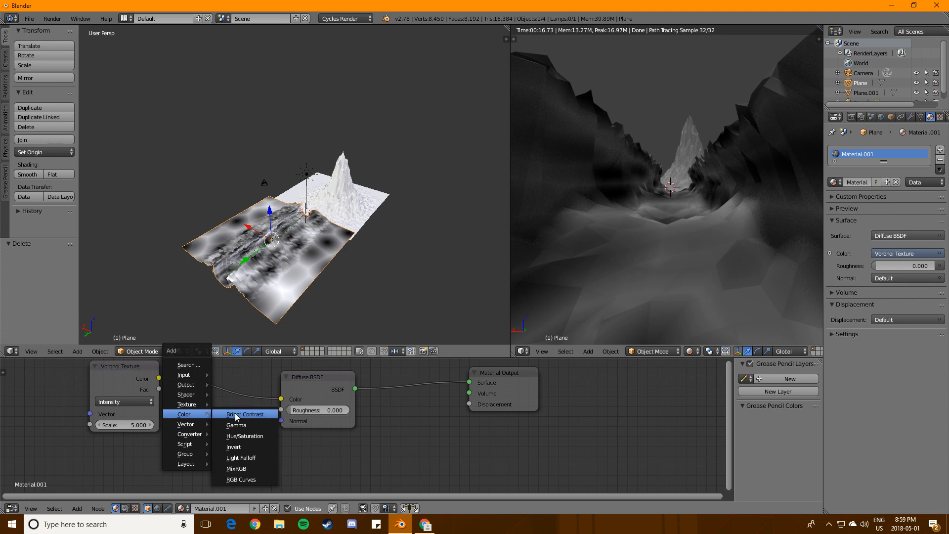
{"action": "left_click", "coordinate": [187, 365]}
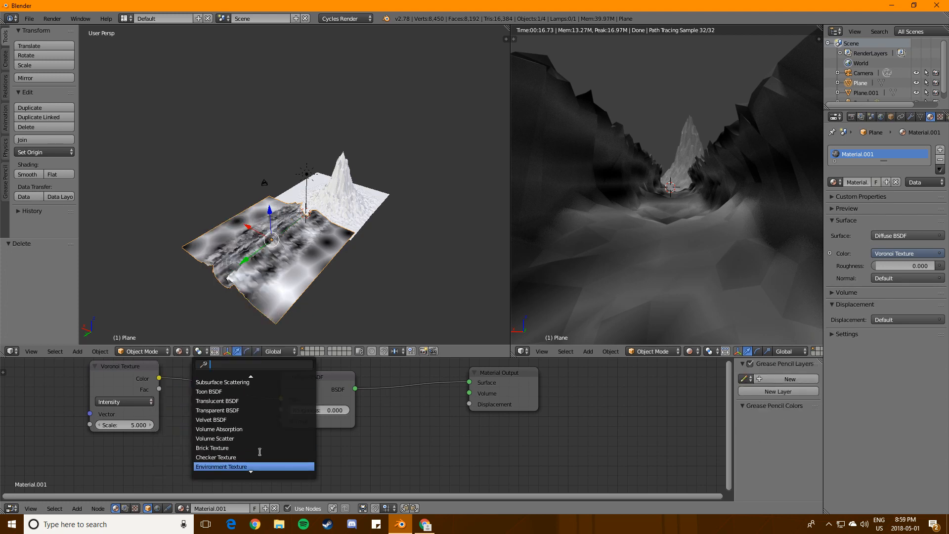
{"action": "scroll", "coordinate": [259, 452], "scroll_direction": "down", "scroll_amount": 7}
{"action": "left_click", "coordinate": [257, 466]}
{"action": "left_click", "coordinate": [248, 482]}
{"action": "middle_click_drag", "start_coordinate": [168, 396], "coordinate": [194, 372]}
- Color the ColorRamp's black stop bright orange and set the Voronoi Texture's coloring to Cells
{"action": "left_click", "coordinate": [283, 454]}
{"action": "left_click_drag", "start_coordinate": [315, 383], "coordinate": [315, 312]}
{"action": "left_click_drag", "start_coordinate": [271, 363], "coordinate": [257, 377]}
{"action": "left_click", "coordinate": [337, 430]}
{"action": "left_click", "coordinate": [149, 379]}
{"action": "left_click", "coordinate": [146, 356]}
{"action": "left_click", "coordinate": [267, 412]}
{"action": "left_click", "coordinate": [267, 413]}
- Adjust the ColorRamp's stops so the gradient runs from bright orange to a darker brown
{"action": "left_click", "coordinate": [284, 453]}
{"action": "left_click", "coordinate": [344, 429]}
{"action": "left_click", "coordinate": [311, 453]}
{"action": "left_click_drag", "start_coordinate": [320, 312], "coordinate": [320, 338]}
{"action": "left_click", "coordinate": [236, 430]}
{"action": "left_click", "coordinate": [344, 429]}
{"action": "left_click", "coordinate": [289, 453]}
{"action": "left_click_drag", "start_coordinate": [258, 377], "coordinate": [263, 380]}
{"action": "left_click_drag", "start_coordinate": [321, 337], "coordinate": [321, 347]}
{"action": "left_click_drag", "start_coordinate": [265, 374], "coordinate": [263, 379]}
{"action": "left_click", "coordinate": [235, 429]}
{"action": "left_click", "coordinate": [273, 453]}
- Assign the existing Material.001 to the plane with the distant peak
{"action": "right_click", "coordinate": [342, 192]}
{"action": "left_click", "coordinate": [834, 183]}
{"action": "left_click", "coordinate": [854, 194]}
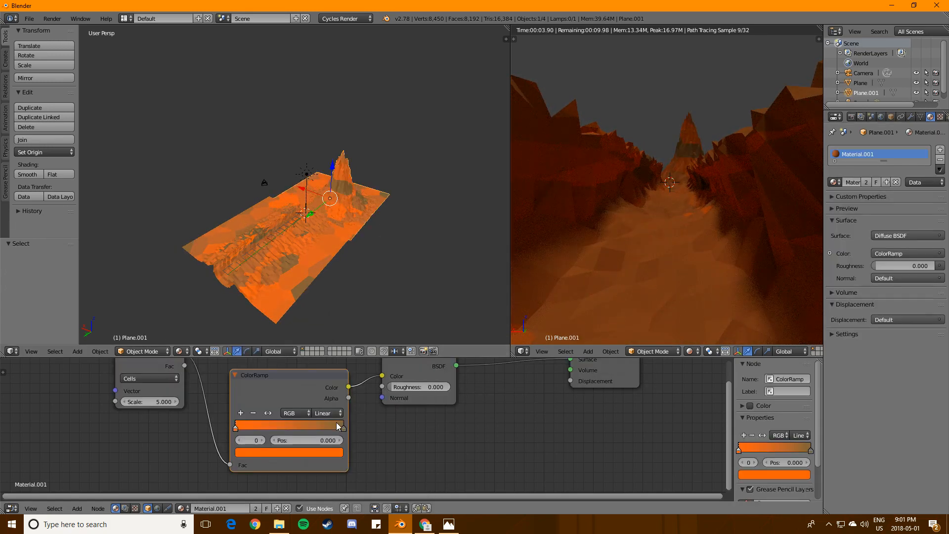
- Lighten the ColorRamp's last stop to a pale orange
{"action": "left_click", "coordinate": [343, 428]}
{"action": "left_click", "coordinate": [307, 453]}
{"action": "left_click_drag", "start_coordinate": [321, 341], "coordinate": [322, 310]}
{"action": "left_click_drag", "start_coordinate": [264, 367], "coordinate": [268, 378]}
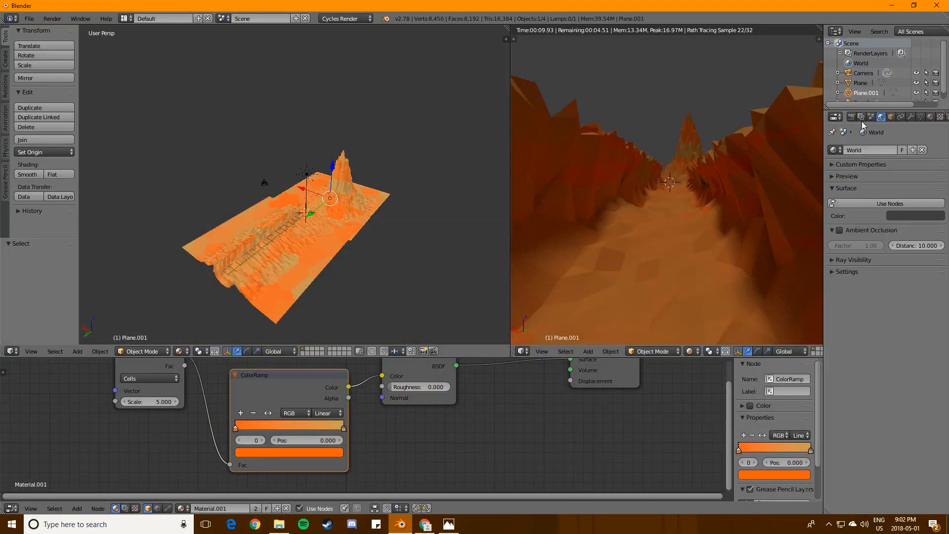
- Set the world background color to purple
{"action": "left_click", "coordinate": [901, 216]}
{"action": "left_click_drag", "start_coordinate": [938, 130], "coordinate": [915, 116]}
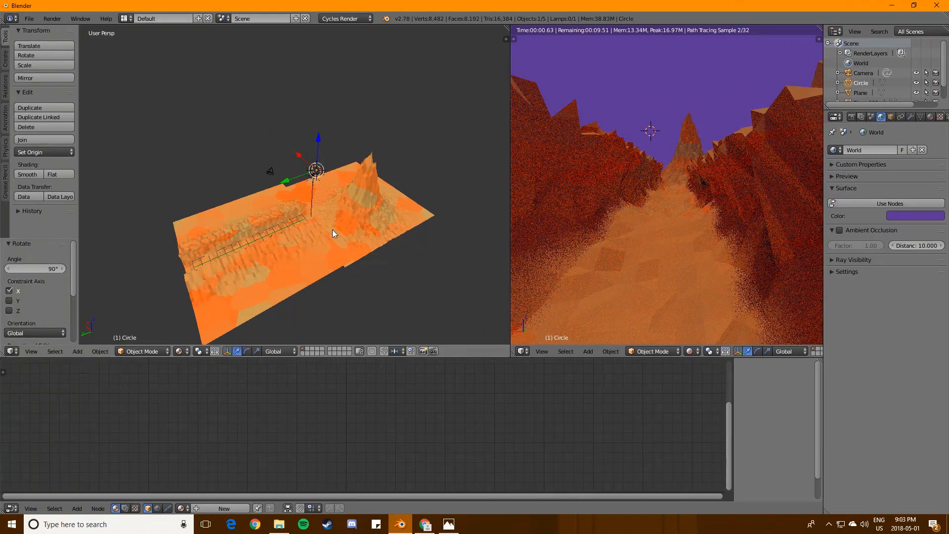
- Scale the upright circle up about 2.19 times and fill it with a face
{"action": "middle_click_drag", "start_coordinate": [332, 233], "coordinate": [326, 210]}
{"action": "key", "text": "s"}
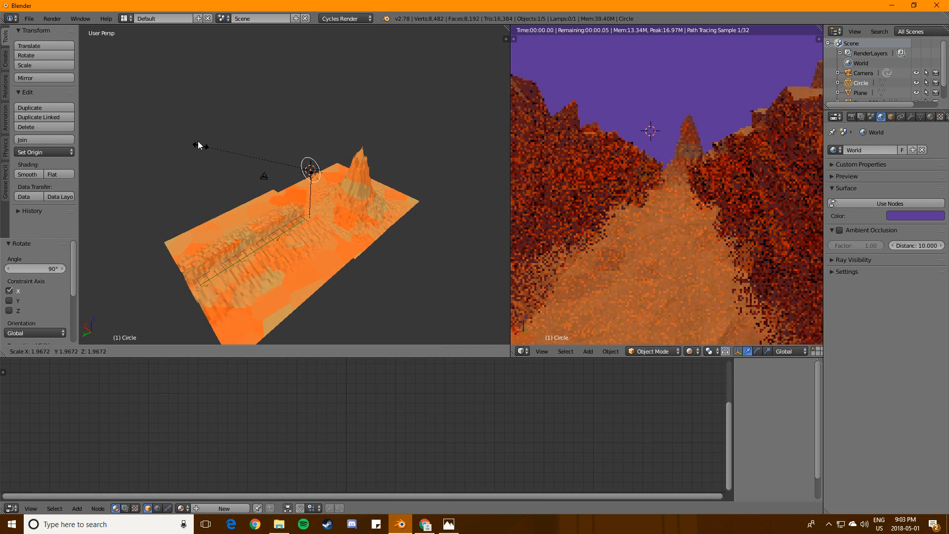
{"action": "left_click", "coordinate": [190, 133]}
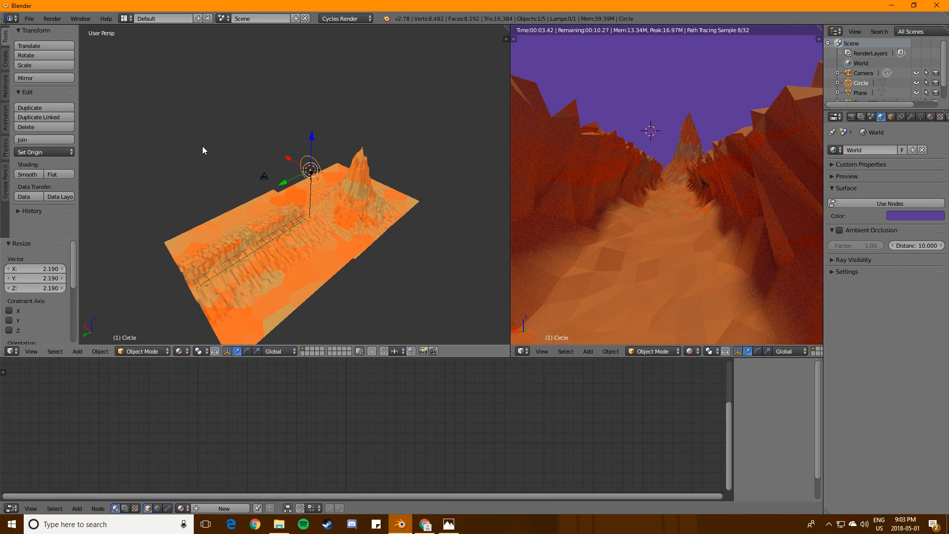
{"action": "scroll", "coordinate": [296, 163], "scroll_direction": "up", "scroll_amount": 4}
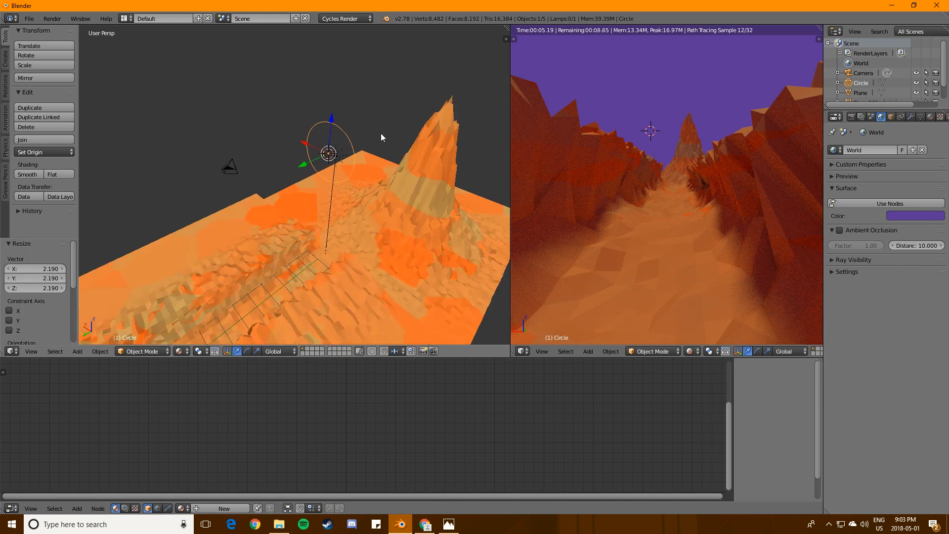
{"action": "key", "text": "Tab"}
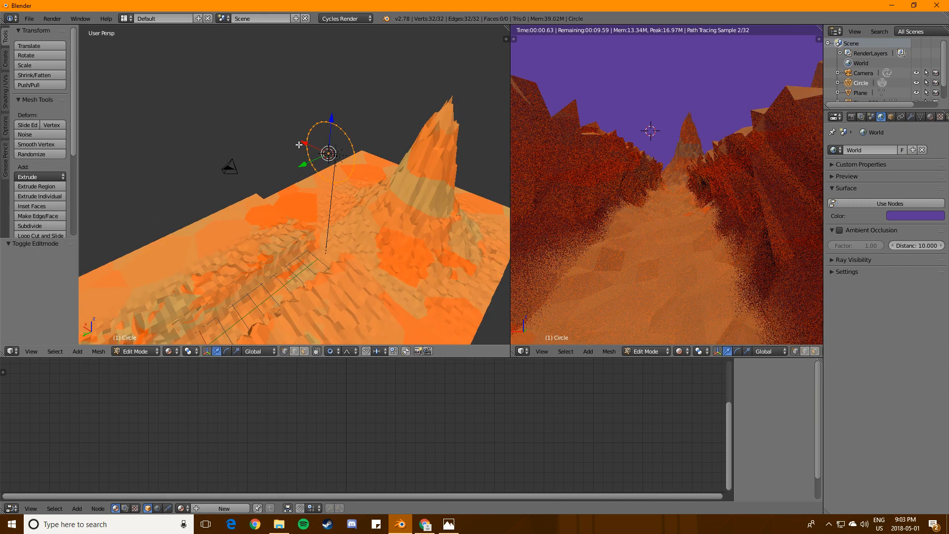
{"action": "left_click", "coordinate": [46, 216]}
{"action": "key", "text": "Tab"}
- Raise the filled circle about 7.4 units along Z, then move it about 7.3 units along X, beside the peak
{"action": "key", "text": "a"}
{"action": "right_click", "coordinate": [338, 154]}
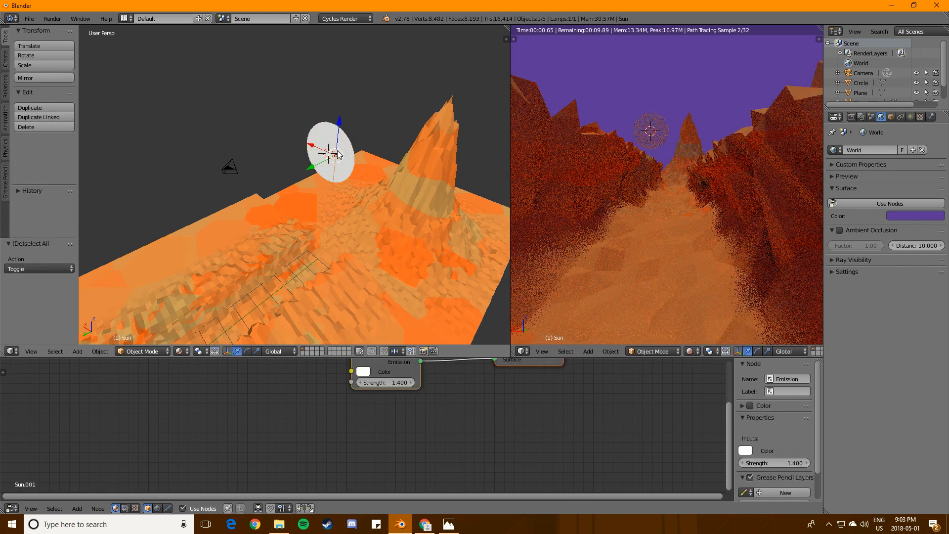
{"action": "right_click", "coordinate": [307, 166]}
{"action": "middle_click_drag", "start_coordinate": [296, 199], "coordinate": [336, 164]}
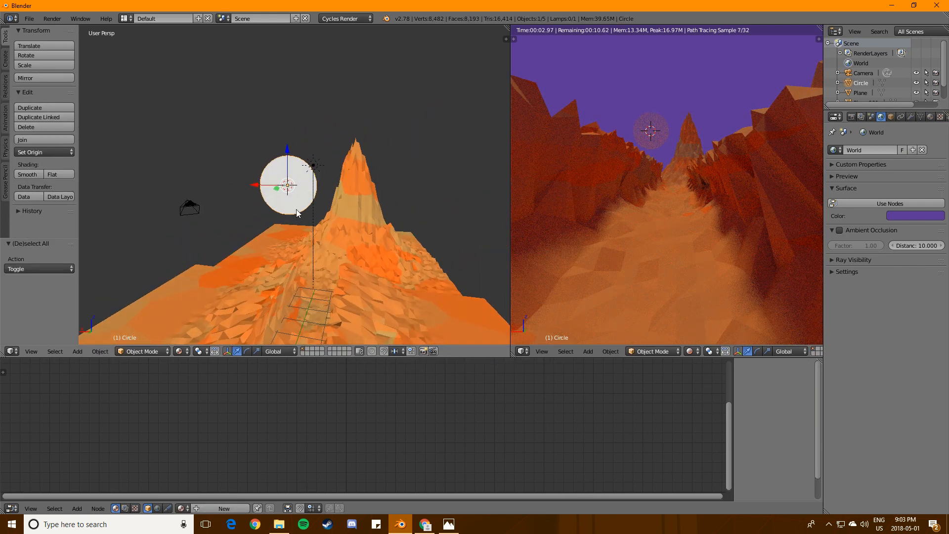
{"action": "middle_click_drag", "start_coordinate": [296, 209], "coordinate": [325, 188]}
{"action": "left_click_drag", "start_coordinate": [262, 171], "coordinate": [265, 77]}
{"action": "key", "text": "g"}
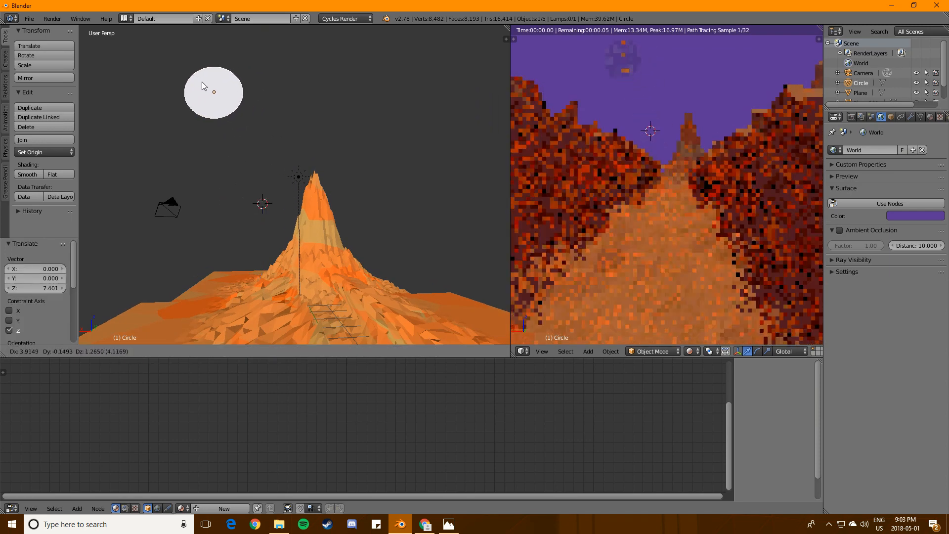
{"action": "left_click", "coordinate": [159, 77]}
- Enlarge the disc about 2.42 times, then scale it up further to form a large sun
{"action": "key", "text": "s"}
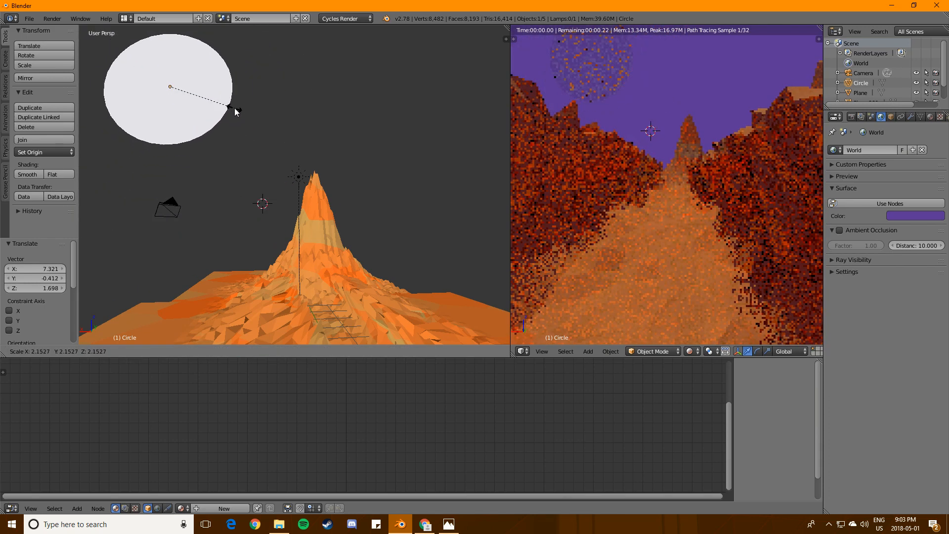
{"action": "left_click", "coordinate": [240, 116]}
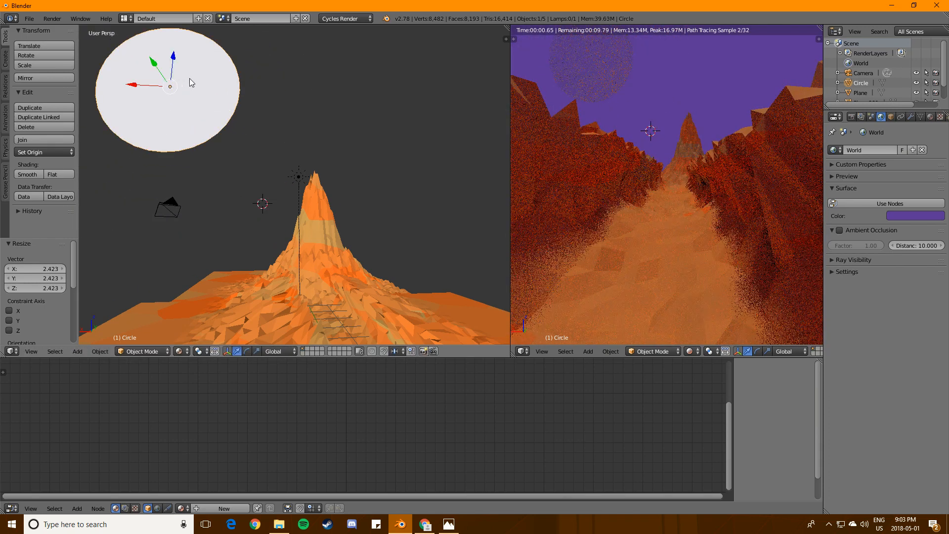
{"action": "key", "text": "s"}
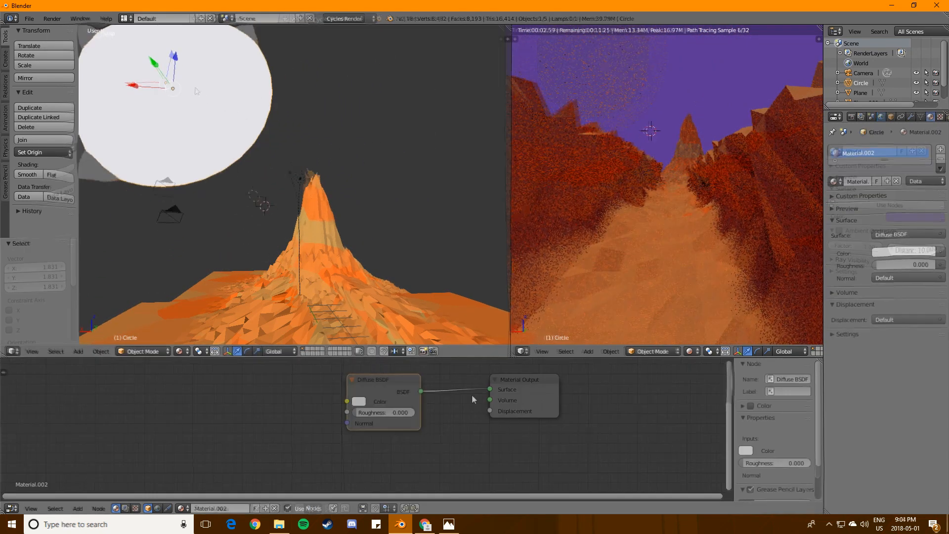
- Replace the disc material's Diffuse BSDF with an Emission shader linked to the Material Output's surface
{"action": "key", "text": "x"}
{"action": "key", "text": "shift+a"}
{"action": "left_click", "coordinate": [349, 383]}
{"action": "type", "text": "emissi"}
{"action": "key", "text": "Return"}
{"action": "left_click", "coordinate": [350, 378]}
{"action": "left_click_drag", "start_coordinate": [419, 395], "coordinate": [490, 389]}
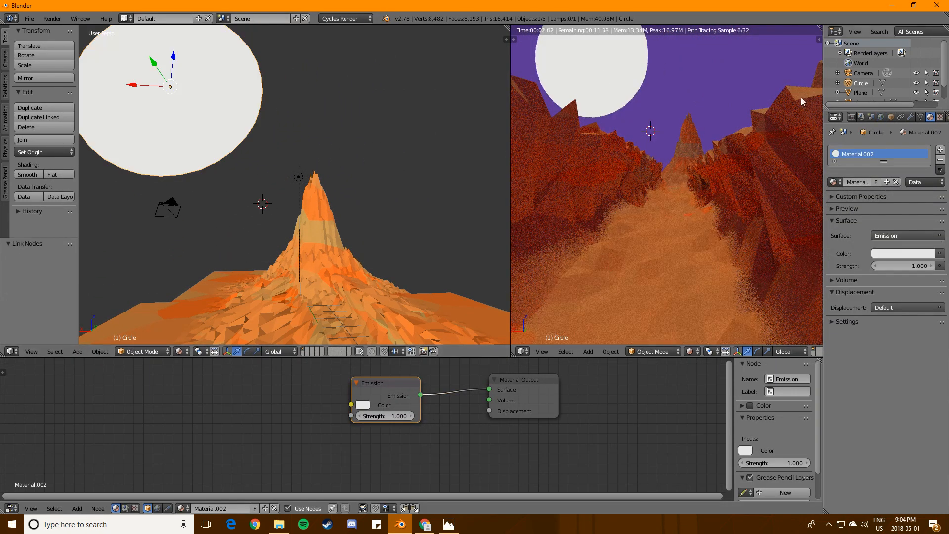
- Shift the disc about 0.74 units along X and set its emission color to orange, checking the COOL BOY.png reference in Photos
{"action": "left_click_drag", "start_coordinate": [133, 83], "coordinate": [176, 133]}
{"action": "left_click", "coordinate": [362, 405]}
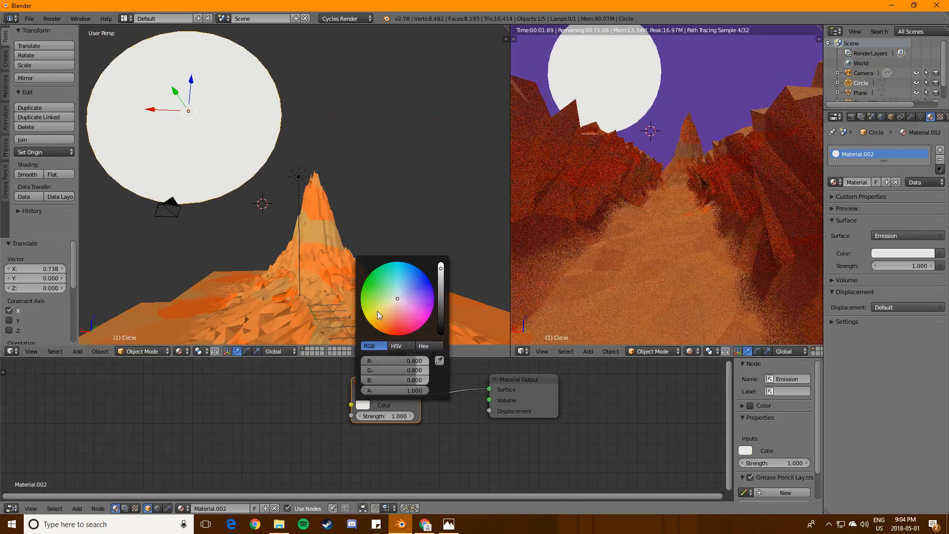
{"action": "left_click", "coordinate": [377, 312]}
{"action": "left_click_drag", "start_coordinate": [378, 313], "coordinate": [381, 316]}
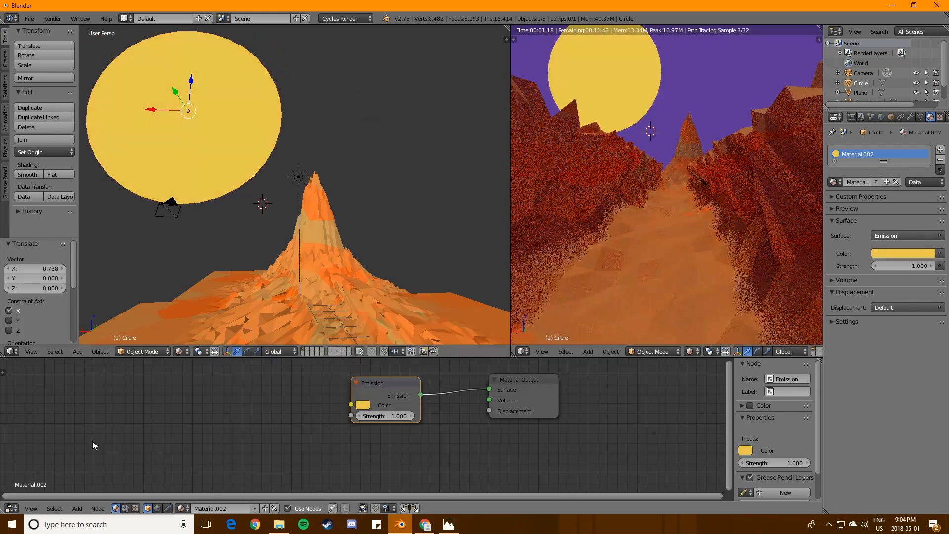
{"action": "left_click", "coordinate": [362, 405]}
{"action": "left_click_drag", "start_coordinate": [379, 317], "coordinate": [368, 324]}
{"action": "left_click", "coordinate": [449, 524]}
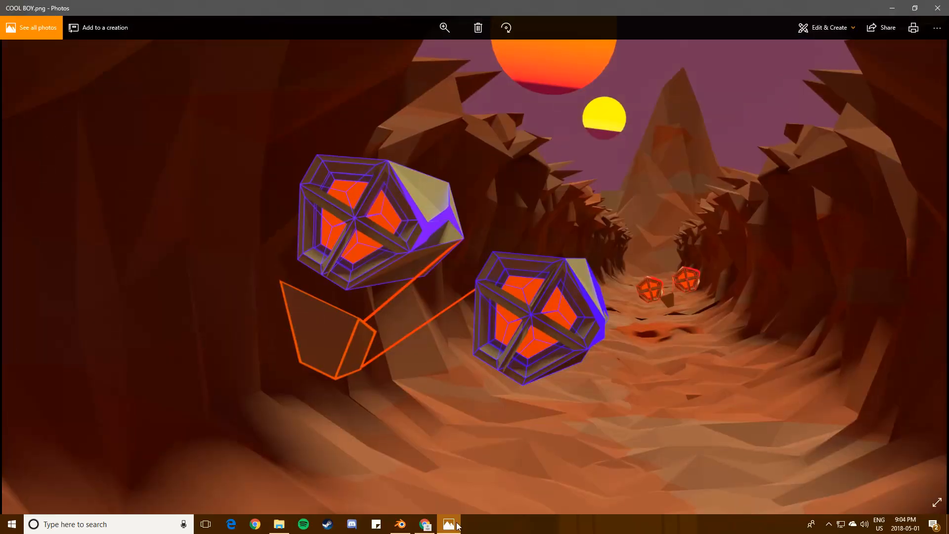
{"action": "left_click", "coordinate": [894, 11]}
{"action": "left_click", "coordinate": [363, 405]}
{"action": "left_click_drag", "start_coordinate": [376, 328], "coordinate": [380, 332]}
{"action": "left_click", "coordinate": [363, 405]}
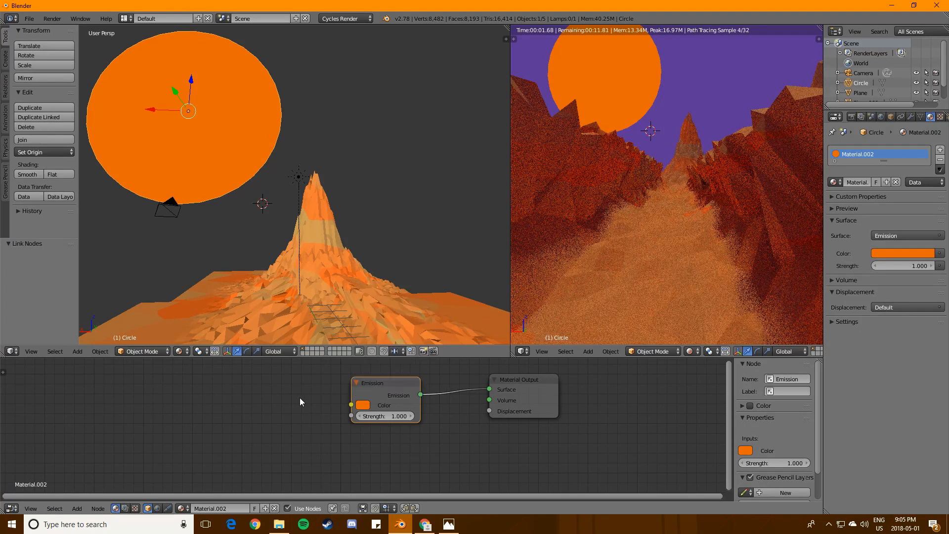
- Add a Transparent BSDF node to the sun material and arrange it below the Emission node
{"action": "key", "text": "shift+a"}
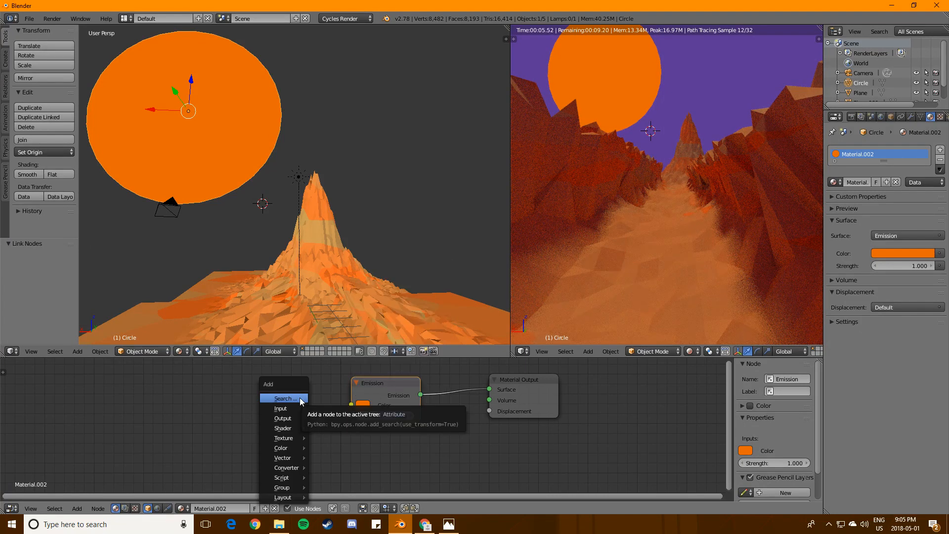
{"action": "left_click", "coordinate": [301, 400]}
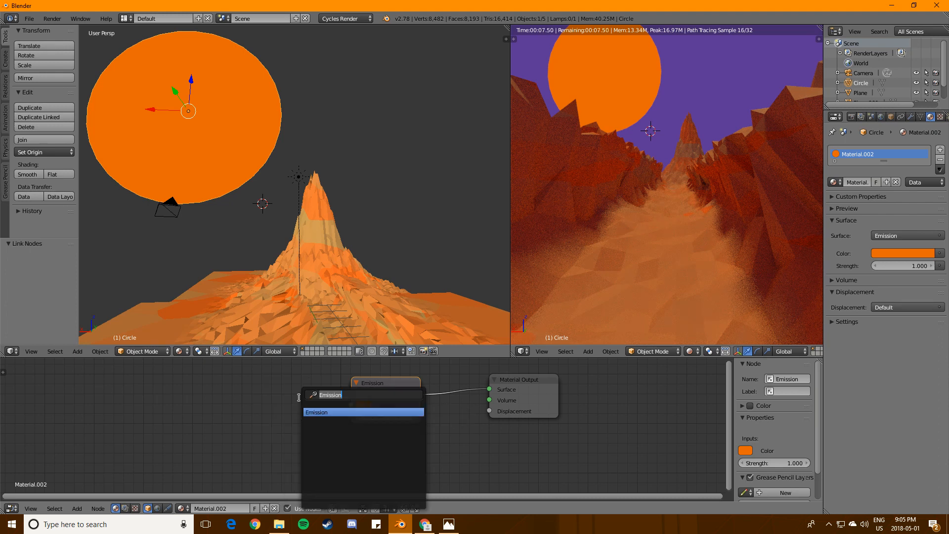
{"action": "key", "text": "Down"}
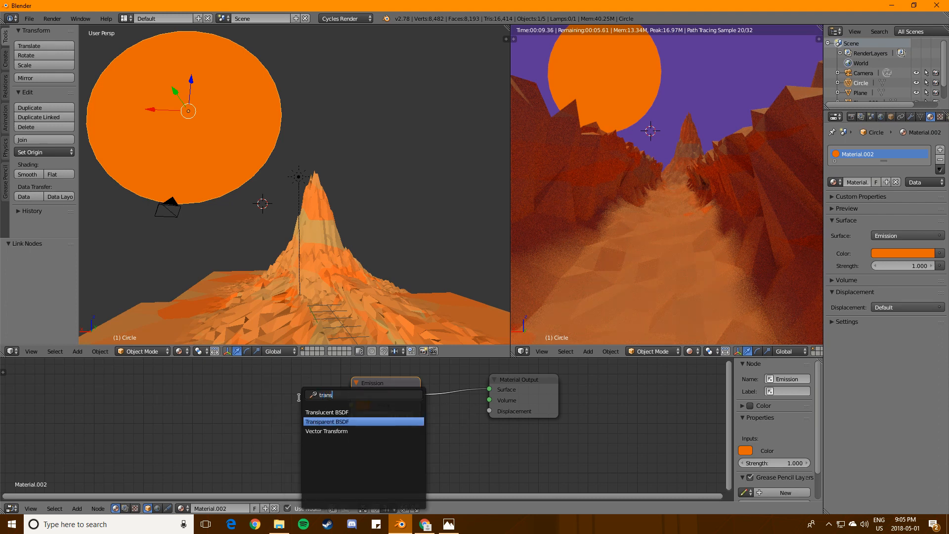
{"action": "key", "text": "Return"}
{"action": "left_click", "coordinate": [357, 452]}
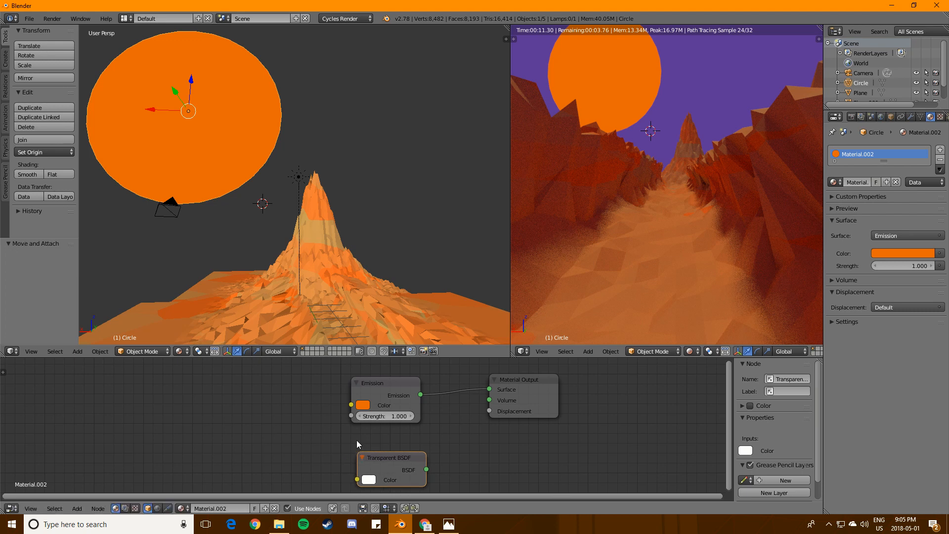
{"action": "left_click_drag", "start_coordinate": [374, 385], "coordinate": [365, 363]}
{"action": "left_click", "coordinate": [393, 457]}
{"action": "left_click_drag", "start_coordinate": [392, 457], "coordinate": [380, 467]}
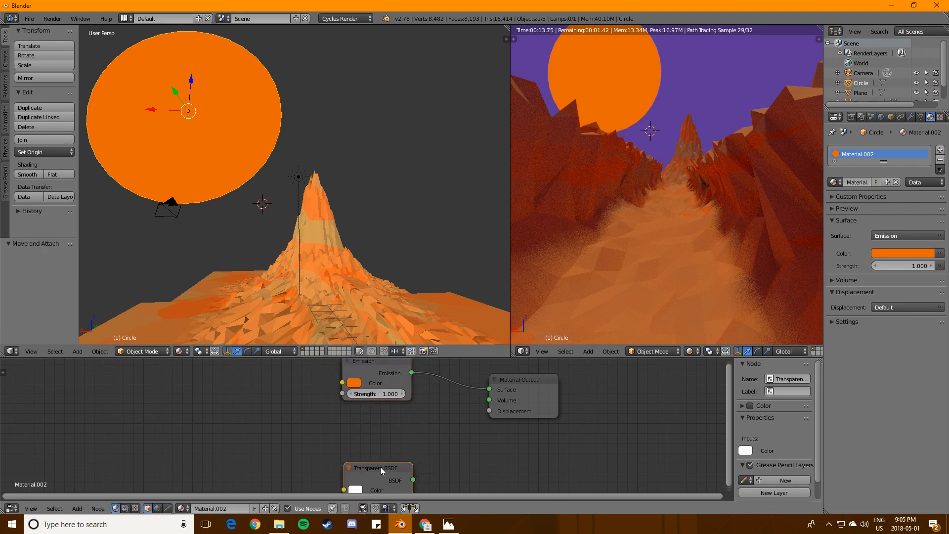
- Add a ColorRamp node beside the Emission and Transparent BSDF nodes
{"action": "key", "text": "shift+a"}
{"action": "left_click", "coordinate": [250, 406]}
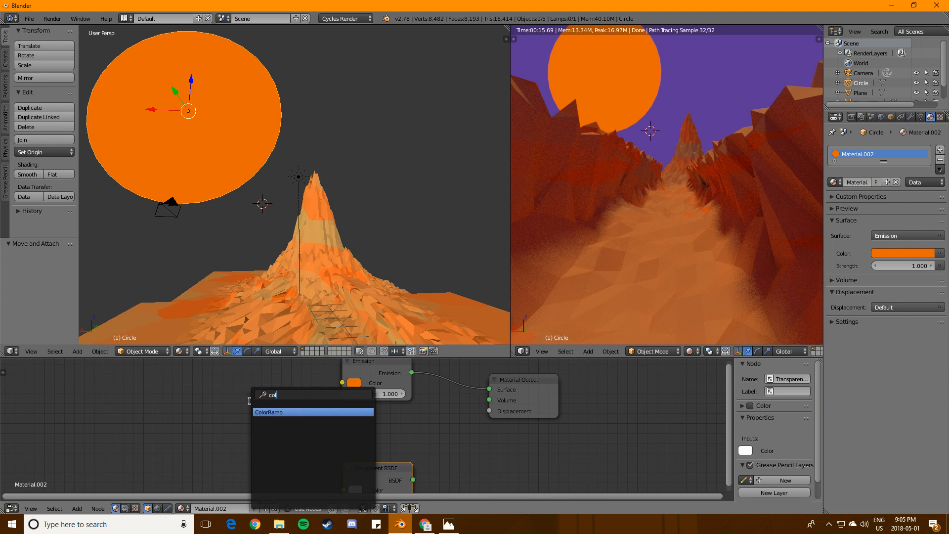
{"action": "key", "text": "Return"}
{"action": "left_click", "coordinate": [187, 378]}
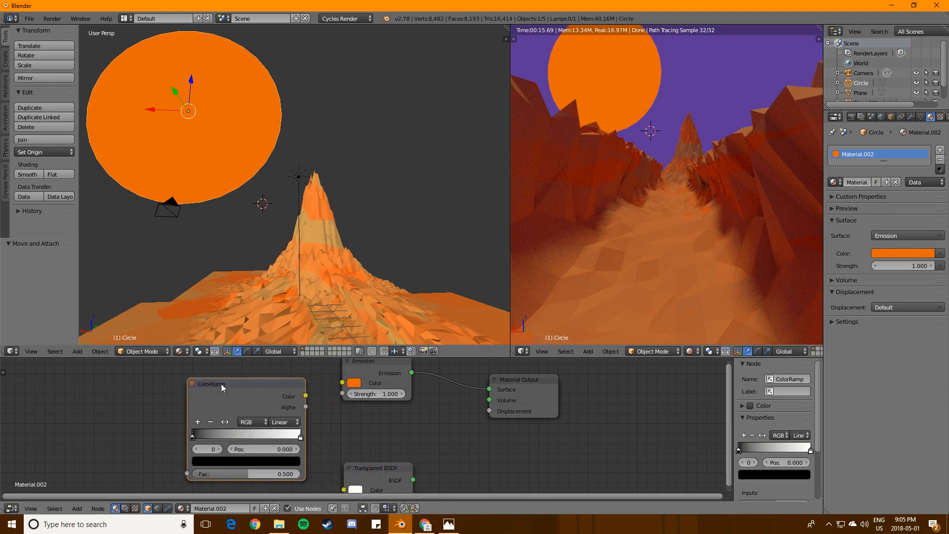
{"action": "scroll", "coordinate": [348, 438], "scroll_direction": "down", "scroll_amount": 3}
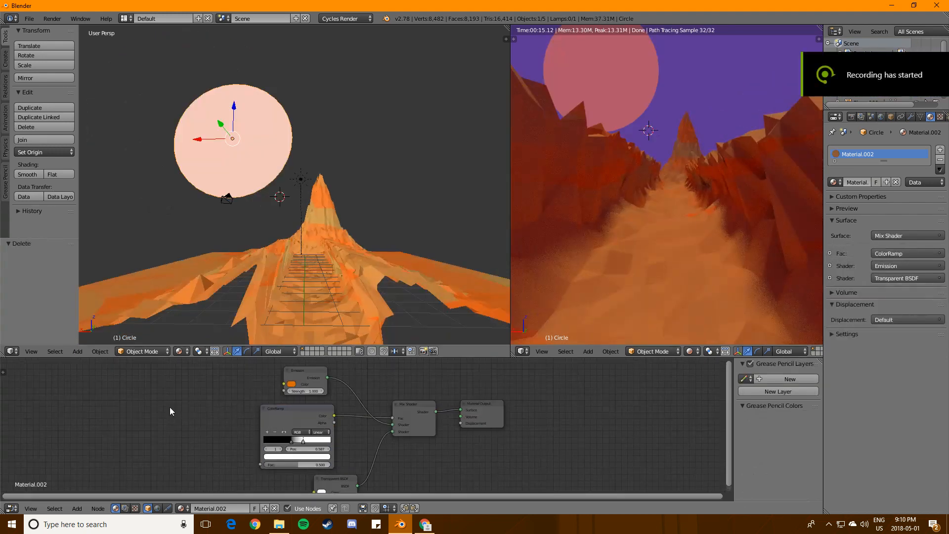
- Feed a Texture Coordinate node's Object output into the ColorRamp's Fac and shift the ramp stops so the sun fades toward its bottom
{"action": "key", "text": "shift+a"}
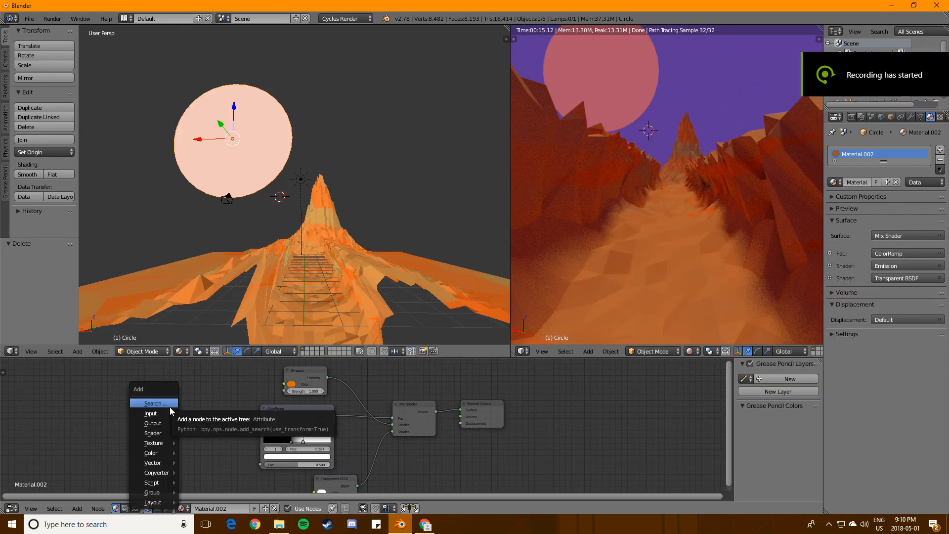
{"action": "left_click", "coordinate": [170, 408]}
{"action": "key", "text": "Return"}
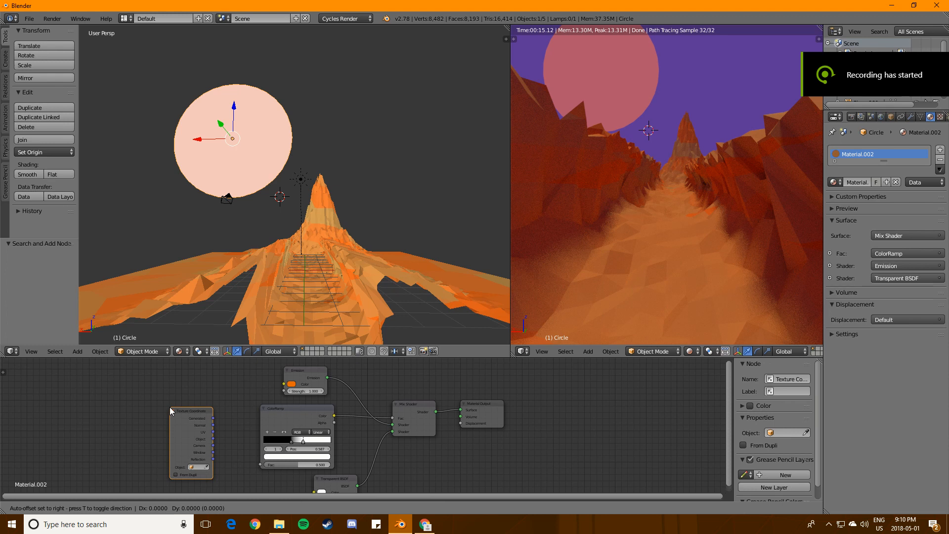
{"action": "left_click", "coordinate": [169, 394]}
{"action": "left_click_drag", "start_coordinate": [209, 426], "coordinate": [258, 464]}
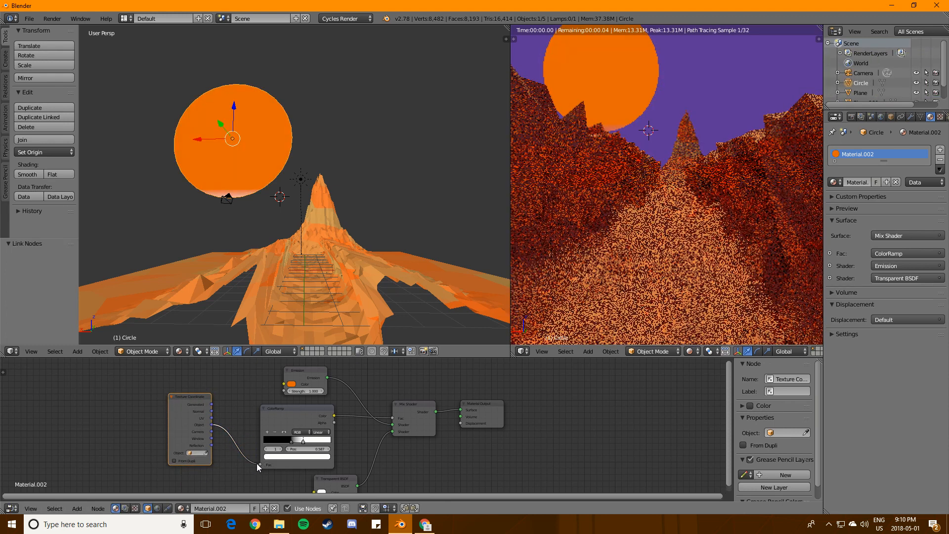
{"action": "mouse_move", "coordinate": [291, 442]}
{"action": "left_mouse_down"}
{"action": "mouse_move", "coordinate": [263, 440]}
{"action": "mouse_move", "coordinate": [296, 441]}
{"action": "mouse_move", "coordinate": [287, 441]}
{"action": "left_mouse_up"}
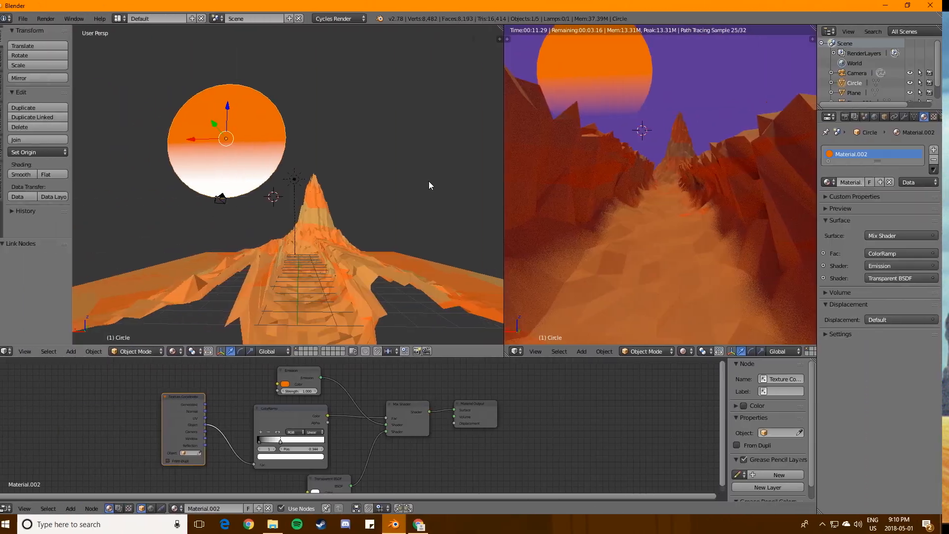
- Add a cube, move it to the near end of the valley, and scale it to 0.484
{"action": "key", "text": "shift+a"}
{"action": "mouse_move", "coordinate": [296, 253]}
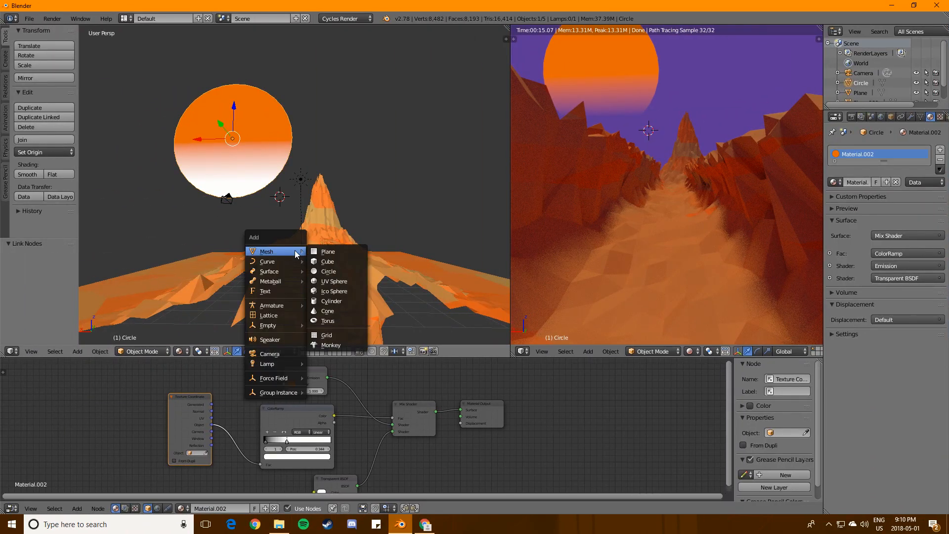
{"action": "left_click", "coordinate": [317, 262]}
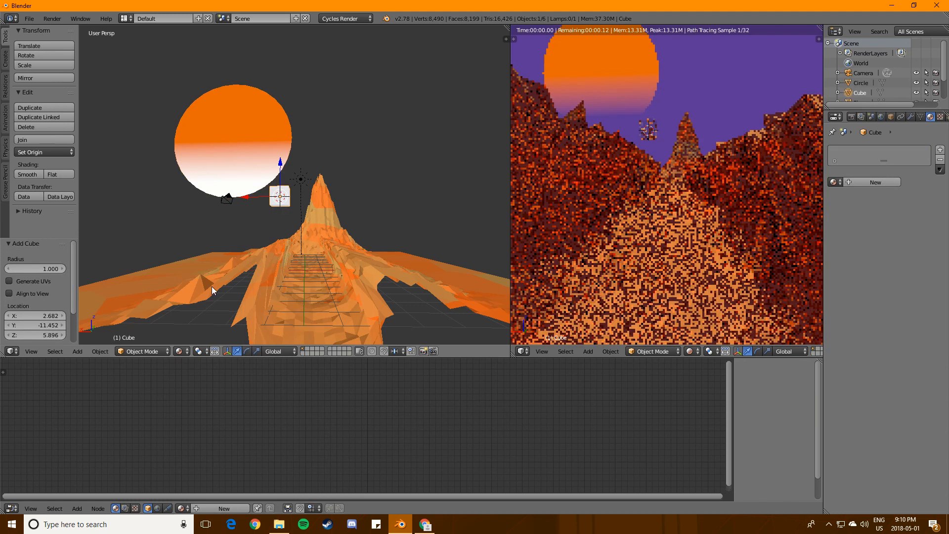
{"action": "scroll", "coordinate": [257, 245], "scroll_direction": "down", "scroll_amount": 3}
{"action": "middle_click_drag", "start_coordinate": [257, 245], "coordinate": [270, 186]}
{"action": "left_click_drag", "start_coordinate": [285, 190], "coordinate": [155, 220]}
{"action": "left_click_drag", "start_coordinate": [199, 164], "coordinate": [207, 229]}
{"action": "left_click_drag", "start_coordinate": [207, 229], "coordinate": [204, 208]}
{"action": "key", "text": "s"}
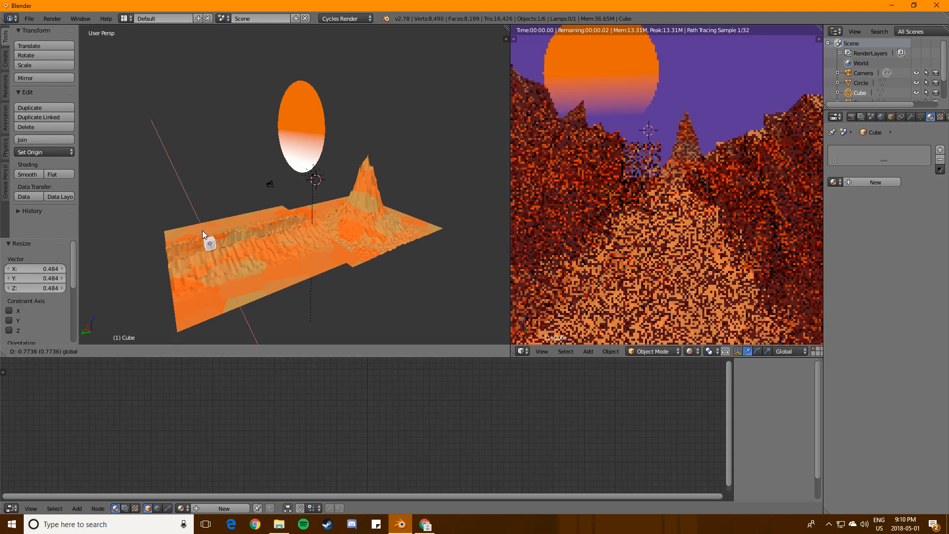
- Move the cube about -1.12 units along X and 2.72 units along Y, in front of the camera
{"action": "left_click", "coordinate": [203, 231]}
{"action": "key", "text": "g"}
{"action": "key", "text": "y"}
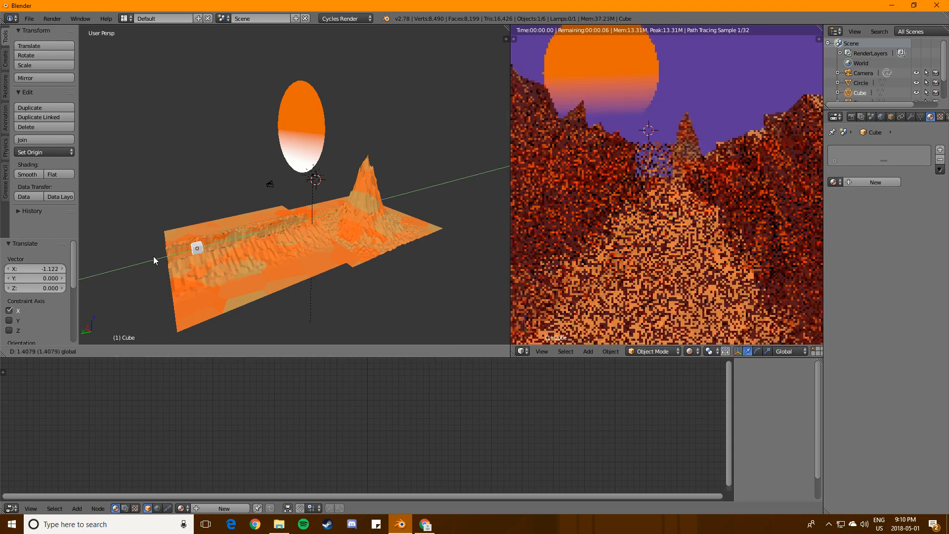
{"action": "left_click", "coordinate": [136, 259]}
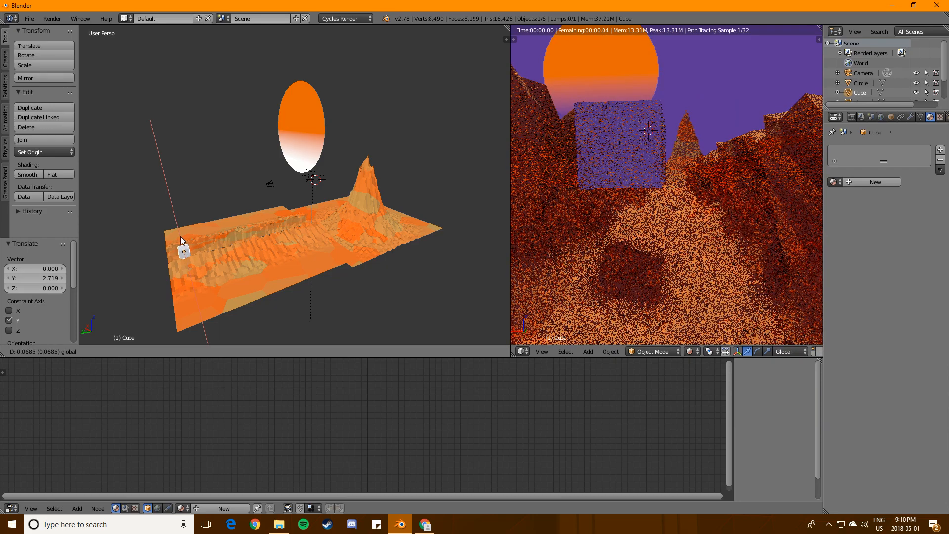
{"action": "left_click", "coordinate": [180, 236]}
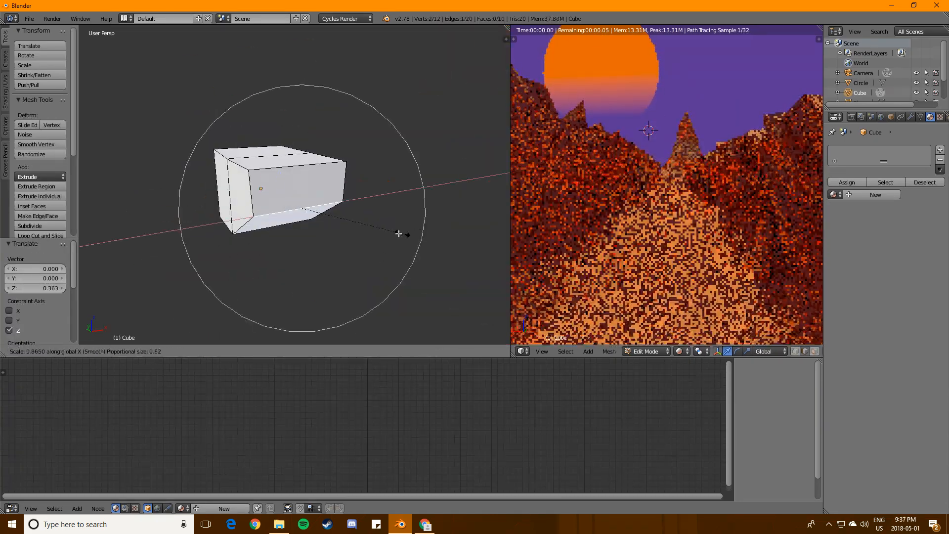
- Scale the cube's selected lower edge along X and move it about 0.35 units along Y
{"action": "left_click", "coordinate": [328, 227]}
{"action": "left_click", "coordinate": [311, 195]}
{"action": "left_click", "coordinate": [292, 180]}
{"action": "key", "text": "s"}
{"action": "key", "text": "x"}
{"action": "left_click", "coordinate": [392, 138]}
{"action": "key", "text": "g"}
{"action": "key", "text": "y"}
{"action": "left_click", "coordinate": [356, 170]}
{"action": "middle_click_drag", "start_coordinate": [356, 170], "coordinate": [228, 235]}
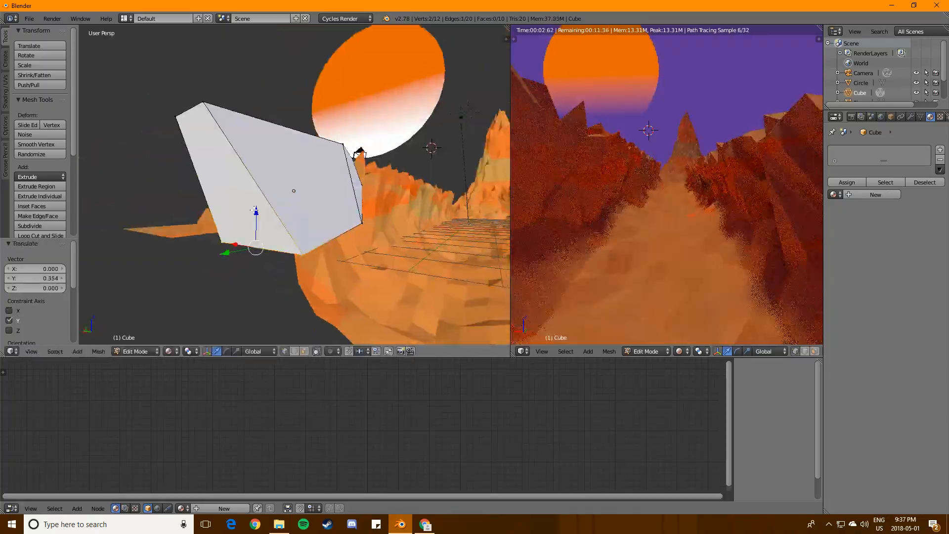
- Fill faces and subdivide edges on the block, then move the selected vertices along Z
{"action": "left_click", "coordinate": [44, 219]}
{"action": "middle_click_drag", "start_coordinate": [277, 208], "coordinate": [237, 233]}
{"action": "left_click", "coordinate": [30, 226]}
{"action": "middle_click_drag", "start_coordinate": [297, 218], "coordinate": [292, 237]}
{"action": "left_click", "coordinate": [39, 216]}
{"action": "key", "text": "g"}
{"action": "key", "text": "z"}
{"action": "left_click", "coordinate": [278, 181]}
- Subdivide the selected hull edges and shift the new vertices along X
{"action": "left_click", "coordinate": [46, 227]}
{"action": "key", "text": "g"}
{"action": "left_click", "coordinate": [299, 198]}
{"action": "key", "text": "x"}
{"action": "left_click", "coordinate": [245, 213]}
{"action": "middle_click_drag", "start_coordinate": [245, 213], "coordinate": [228, 356]}
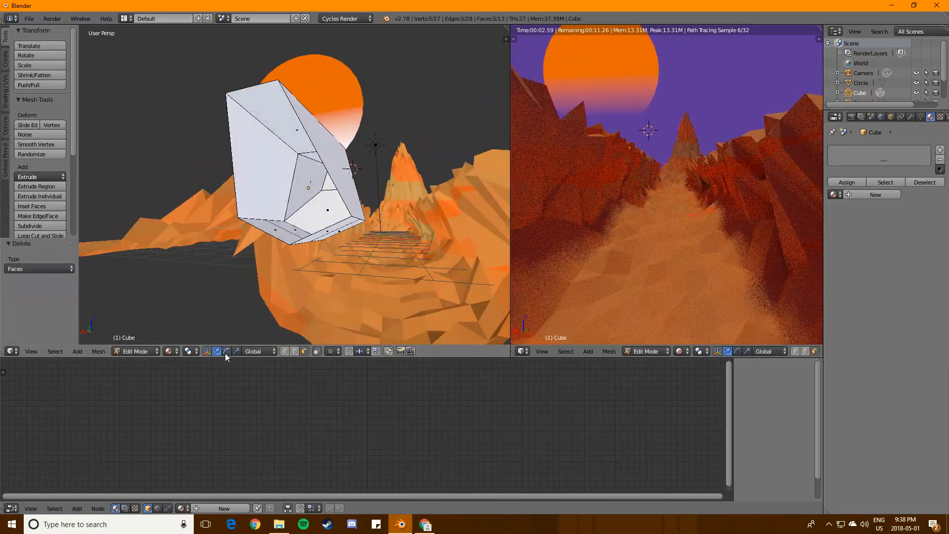
- Delete unwanted hull faces and fill the open side with new faces
{"action": "key", "text": "f"}
{"action": "middle_click_drag", "start_coordinate": [274, 66], "coordinate": [255, 148]}
{"action": "key", "text": "a"}
{"action": "key", "text": "x"}
{"action": "right_click", "coordinate": [323, 291], "text": "shift"}
{"action": "left_click", "coordinate": [37, 214]}
{"action": "key", "text": "a"}
{"action": "middle_click_drag", "start_coordinate": [237, 198], "coordinate": [254, 355]}
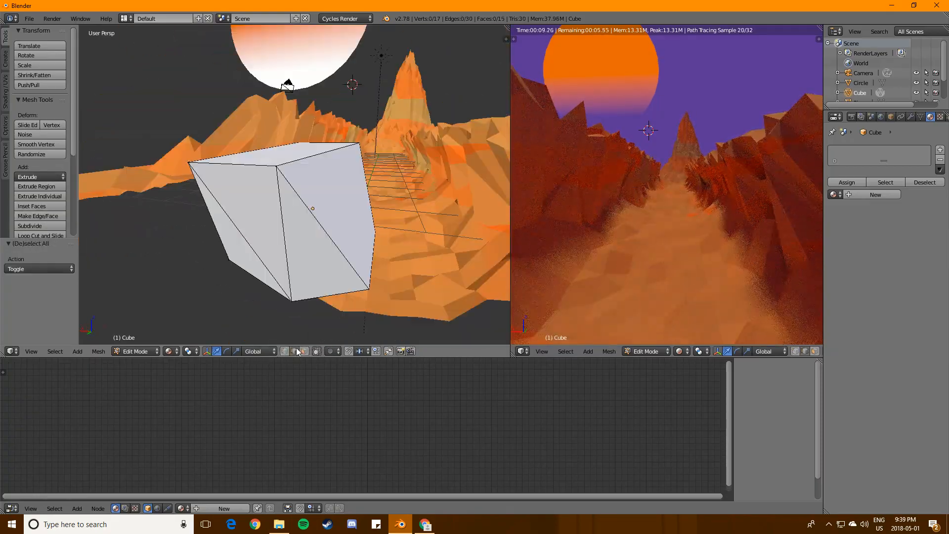
- Pull the hull's upper corner vertex outward, then rescale the whole object along its axes
{"action": "right_click", "coordinate": [193, 166]}
{"action": "left_click_drag", "start_coordinate": [163, 165], "coordinate": [148, 166]}
{"action": "key", "text": "Tab"}
{"action": "left_click", "coordinate": [256, 352]}
{"action": "left_click_drag", "start_coordinate": [255, 195], "coordinate": [231, 198]}
{"action": "middle_click_drag", "start_coordinate": [230, 198], "coordinate": [273, 201]}
{"action": "left_click_drag", "start_coordinate": [272, 201], "coordinate": [258, 211]}
{"action": "middle_click_drag", "start_coordinate": [258, 211], "coordinate": [346, 198]}
- Extrude the hull's rear faces in place and scale them down to form inset engine panels
{"action": "key", "text": "Tab"}
{"action": "right_click", "coordinate": [350, 165]}
{"action": "middle_click_drag", "start_coordinate": [430, 182], "coordinate": [450, 174]}
{"action": "key", "text": "e"}
{"action": "right_click", "coordinate": [453, 173]}
{"action": "key", "text": "s"}
{"action": "key", "text": "Return"}
{"action": "right_click", "coordinate": [337, 202]}
{"action": "key", "text": "e"}
{"action": "right_click", "coordinate": [338, 203]}
{"action": "key", "text": "s"}
{"action": "right_click", "coordinate": [281, 201]}
- Assign a new orange-red material to the inset rear panels and add a second, white material for the hull
{"action": "left_click", "coordinate": [870, 196]}
{"action": "left_click", "coordinate": [898, 265]}
{"action": "left_click", "coordinate": [885, 198]}
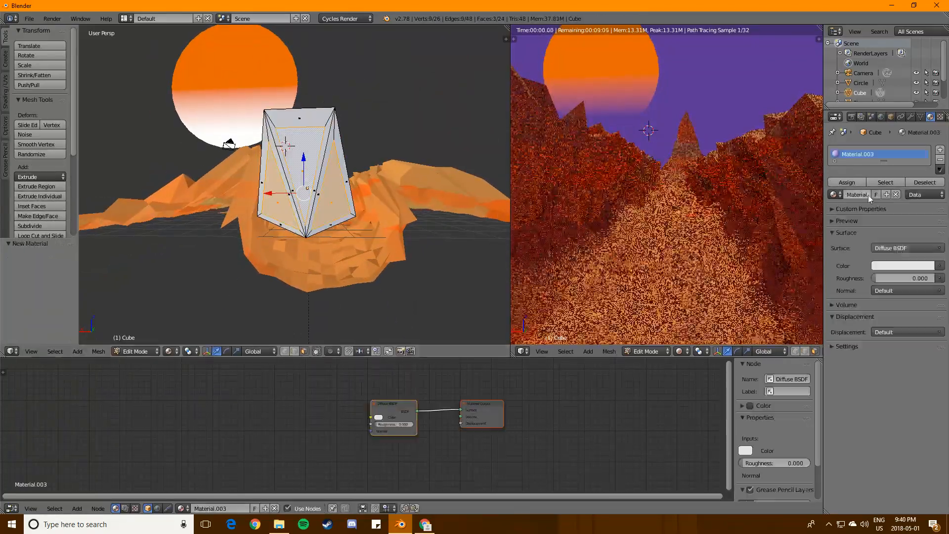
{"action": "left_click_drag", "start_coordinate": [886, 198], "coordinate": [879, 196]}
{"action": "left_click", "coordinate": [940, 150]}
{"action": "left_click", "coordinate": [866, 216]}
{"action": "key", "text": "a"}
{"action": "key", "text": "a"}
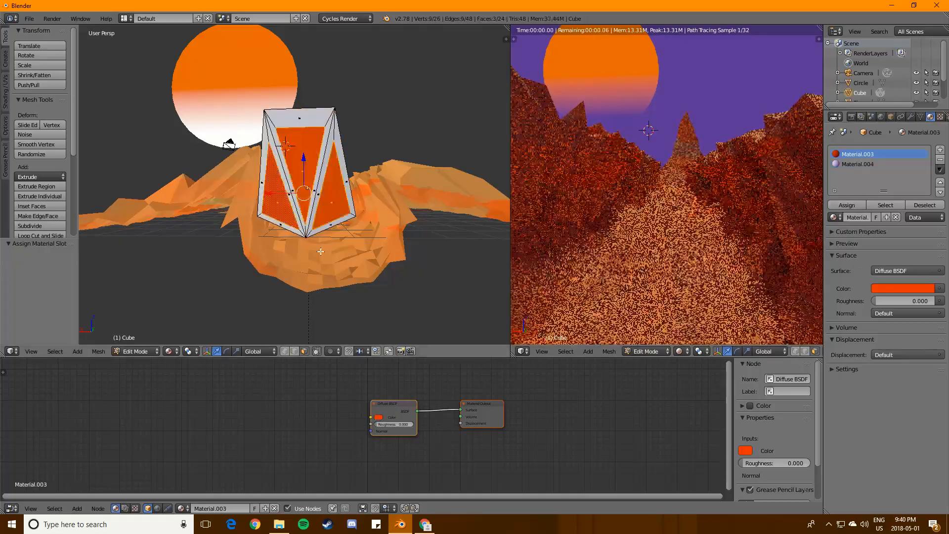
{"action": "left_click", "coordinate": [839, 207]}
- Change the panel material's surface to Emission with a strength of 2.600
{"action": "key", "text": "Tab"}
{"action": "middle_click_drag", "start_coordinate": [306, 197], "coordinate": [282, 211]}
{"action": "left_click", "coordinate": [908, 258]}
{"action": "left_click_drag", "start_coordinate": [903, 289], "coordinate": [915, 289]}
- Move the ship along Y, then extrude the selected part of its hull
{"action": "middle_click_drag", "start_coordinate": [347, 213], "coordinate": [321, 195]}
{"action": "key", "text": "g"}
{"action": "key", "text": "y"}
{"action": "left_click", "coordinate": [347, 204]}
{"action": "key", "text": "Tab"}
{"action": "middle_click_drag", "start_coordinate": [238, 203], "coordinate": [449, 123]}
{"action": "key", "text": "e"}
{"action": "left_click", "coordinate": [341, 188]}
{"action": "key", "text": "Tab"}
{"action": "key", "text": "g"}
{"action": "key", "text": "y"}
{"action": "key", "text": "Escape"}
{"action": "key", "text": "Tab"}
- Add a loop cut around the hull and fill the selected edges with a face
{"action": "key", "text": "a"}
{"action": "key", "text": "ctrl+r"}
{"action": "left_click", "coordinate": [256, 204]}
{"action": "left_click", "coordinate": [256, 204]}
{"action": "middle_click_drag", "start_coordinate": [316, 173], "coordinate": [366, 212]}
{"action": "key", "text": "a"}
{"action": "key", "text": "f"}
- Fill the remaining gap in the hull with a face and return to object mode
{"action": "key", "text": "a"}
{"action": "right_click", "coordinate": [296, 197]}
{"action": "left_click", "coordinate": [51, 216]}
{"action": "middle_click_drag", "start_coordinate": [164, 217], "coordinate": [237, 203]}
{"action": "key", "text": "a"}
{"action": "right_click", "coordinate": [351, 165]}
{"action": "key", "text": "Tab"}
- Copy and paste the ship in place and add a Wireframe modifier to one of the overlapping ships
{"action": "middle_click_drag", "start_coordinate": [350, 161], "coordinate": [225, 205]}
{"action": "key", "text": "ctrl+c"}
{"action": "key", "text": "ctrl+v"}
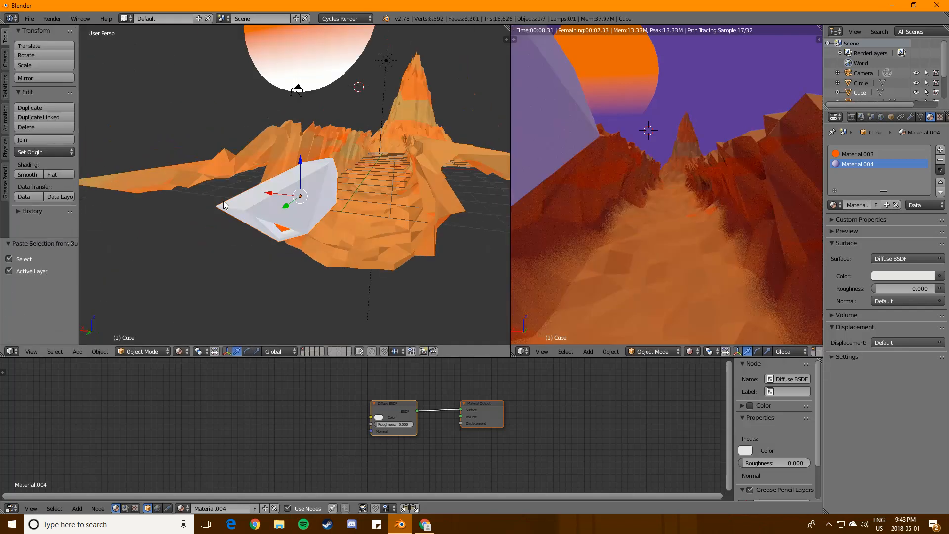
{"action": "left_click", "coordinate": [912, 117]}
{"action": "left_click", "coordinate": [878, 151]}
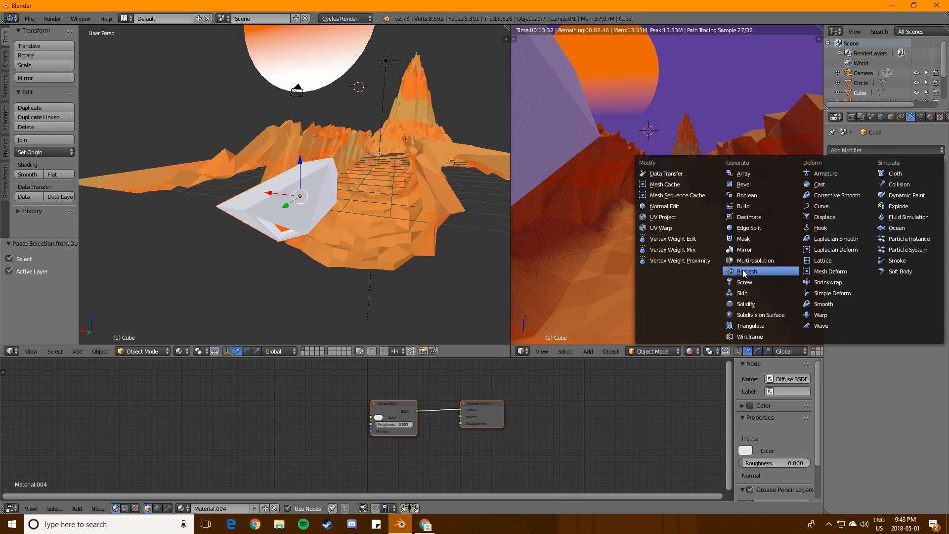
{"action": "left_click", "coordinate": [754, 336]}
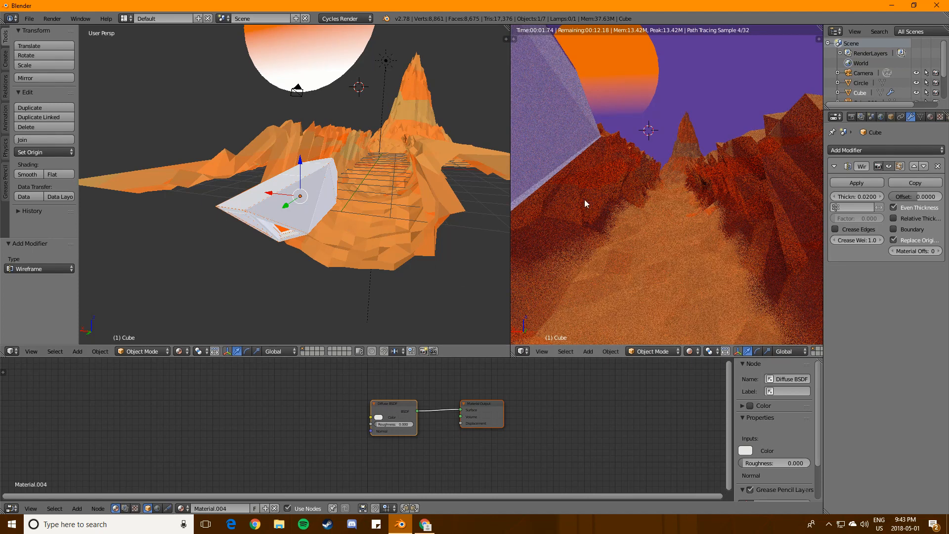
- Try moving the ship about 1.25 units along Y and changing the wireframe thickness, then undo these edits
{"action": "left_click_drag", "start_coordinate": [287, 212], "coordinate": [205, 239]}
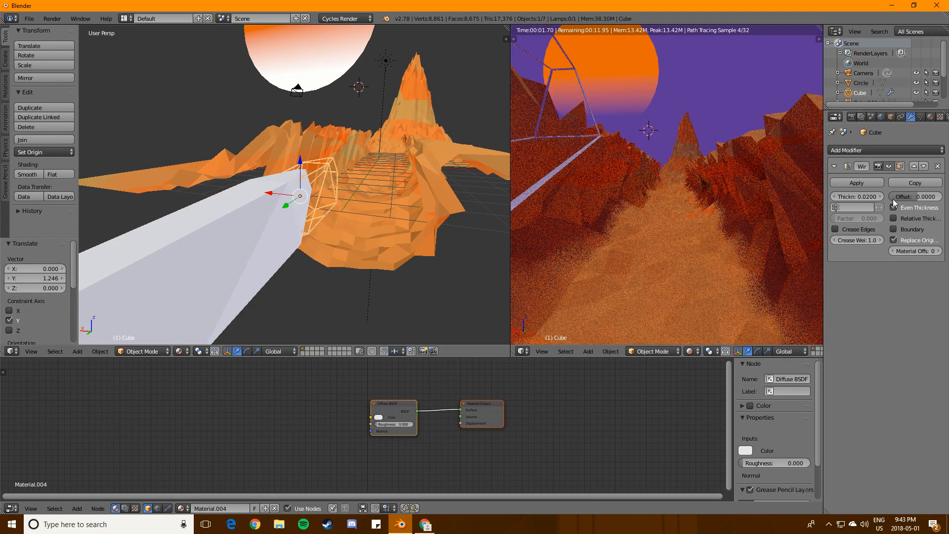
{"action": "left_click_drag", "start_coordinate": [857, 196], "coordinate": [942, 197]}
{"action": "right_click", "coordinate": [241, 255]}
{"action": "key", "text": "ctrl+z"}
{"action": "key", "text": "ctrl+z"}
{"action": "key", "text": "ctrl+z"}
{"action": "key", "text": "ctrl+z"}
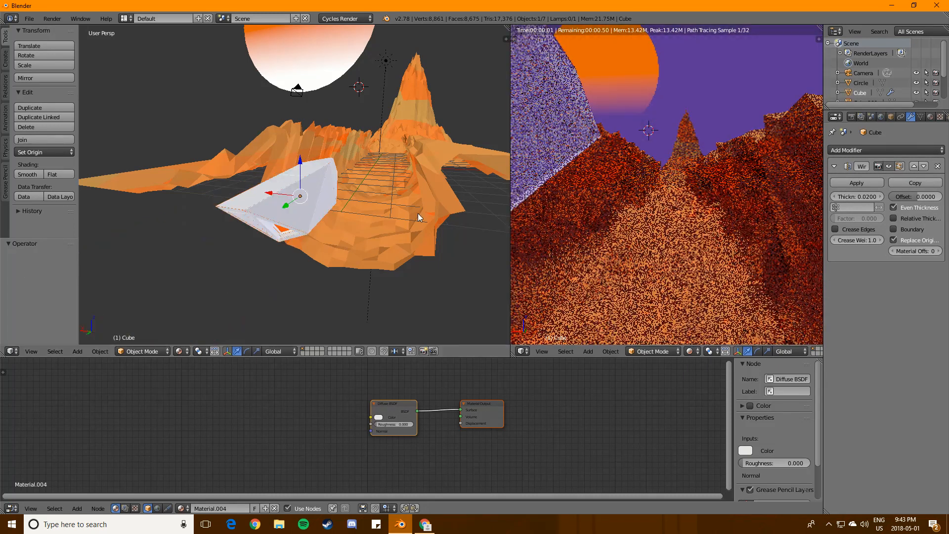
- Adjust the wireframe's thickness and assign the orange emission material to the entire wireframe ship
{"action": "right_click", "coordinate": [321, 199]}
{"action": "right_click", "coordinate": [321, 199]}
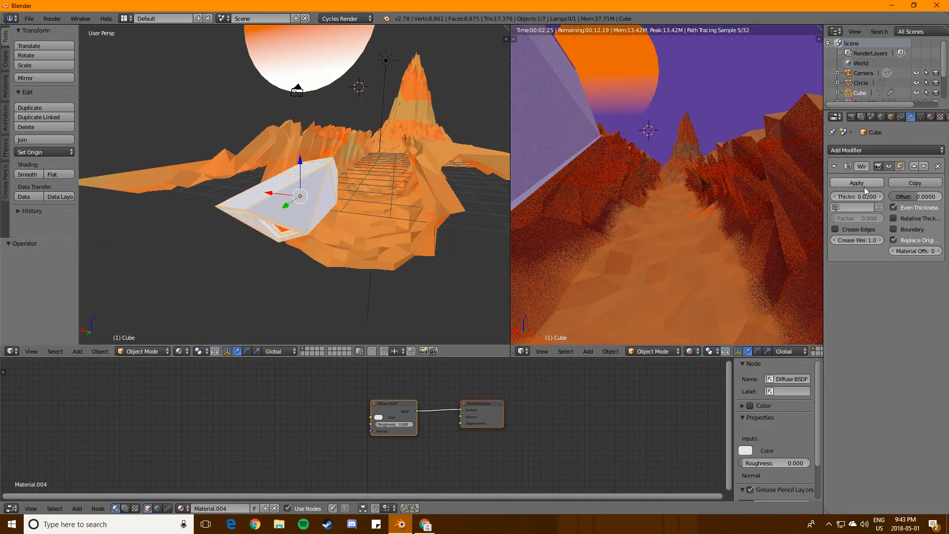
{"action": "left_click_drag", "start_coordinate": [857, 197], "coordinate": [862, 197]}
{"action": "left_click", "coordinate": [929, 118]}
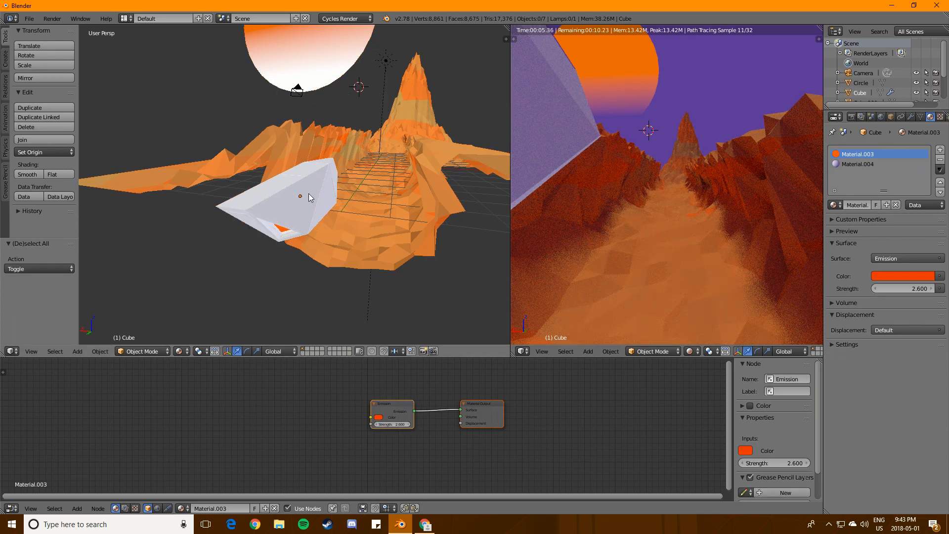
{"action": "key", "text": "ctrl+z"}
{"action": "key", "text": "ctrl+z"}
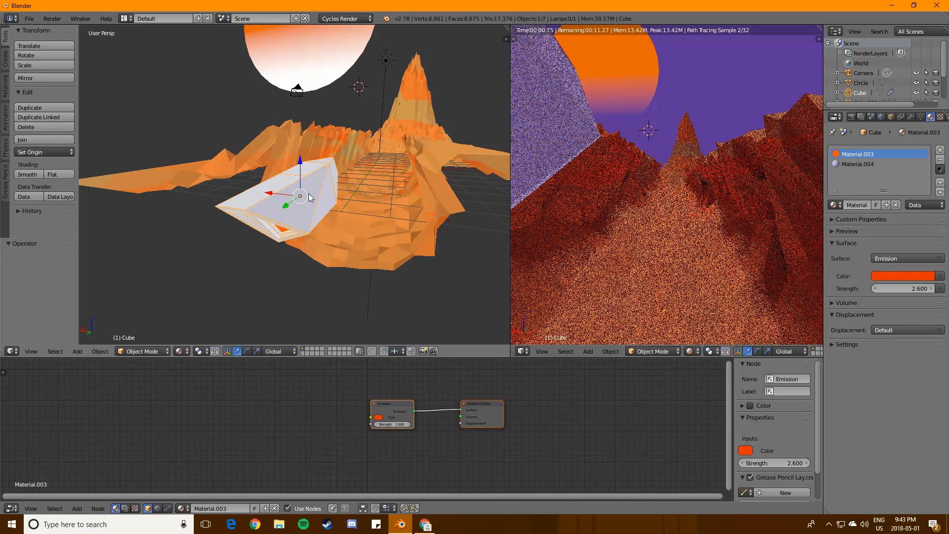
{"action": "key", "text": "Tab"}
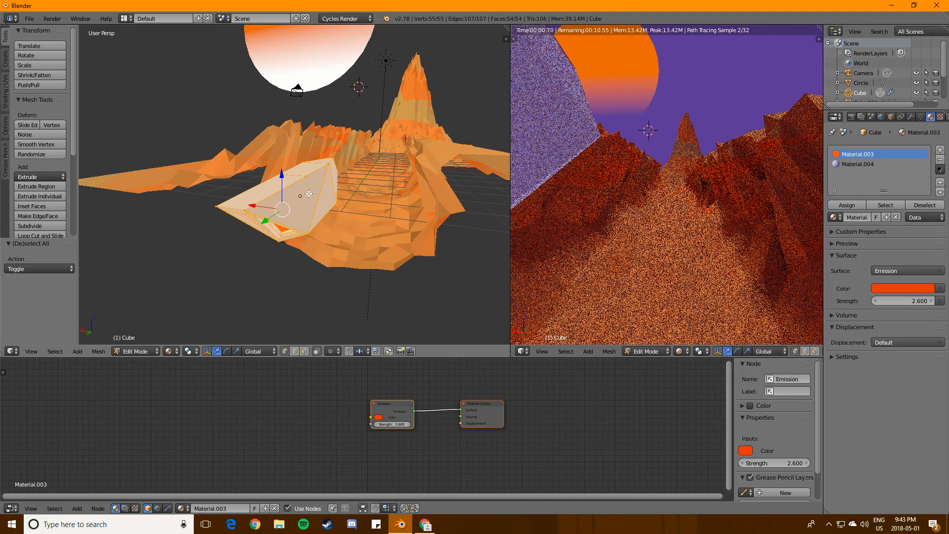
{"action": "left_click", "coordinate": [847, 205]}
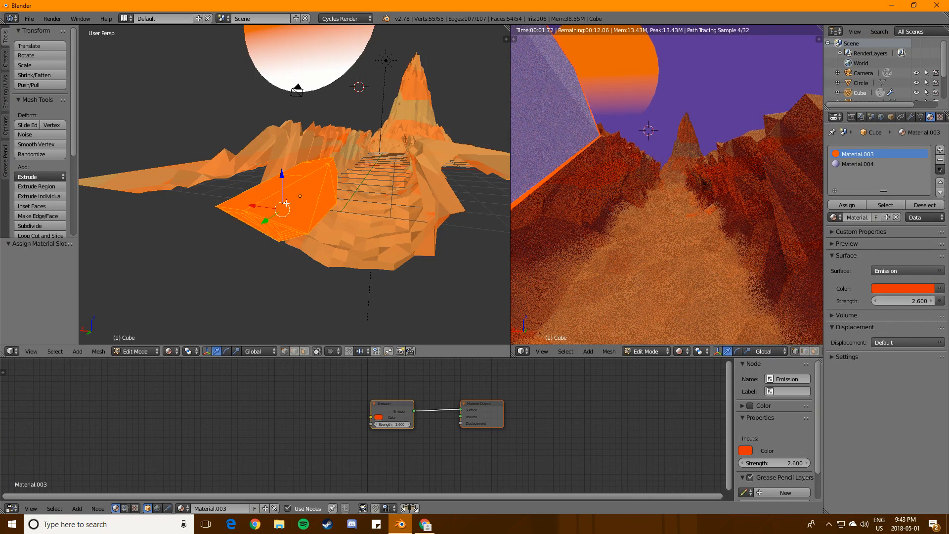
{"action": "key", "text": "Tab"}
- Move the solid ship about -2.18 units along Y and set its white hull material's diffuse color to pink
{"action": "middle_click_drag", "start_coordinate": [317, 218], "coordinate": [295, 212]}
{"action": "right_click", "coordinate": [285, 211]}
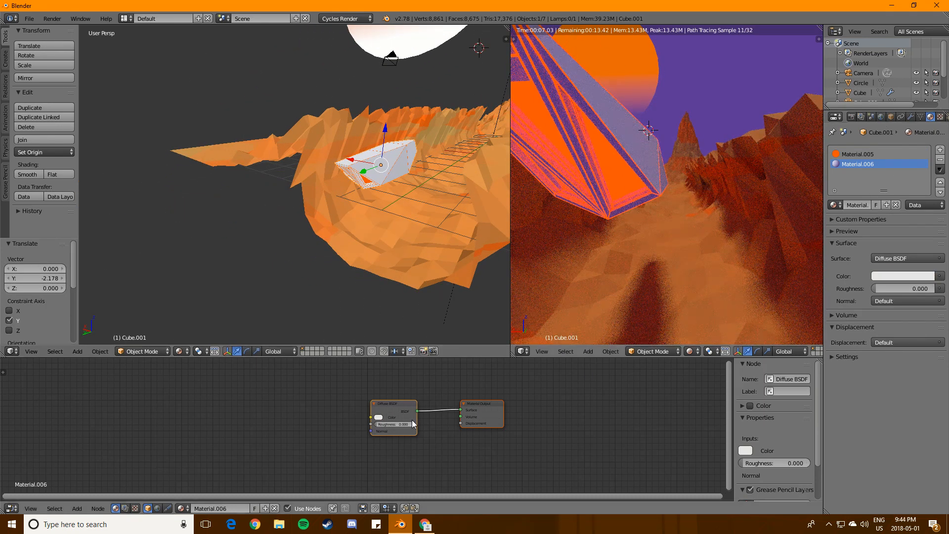
{"action": "left_click", "coordinate": [378, 418]}
{"action": "left_click_drag", "start_coordinate": [391, 360], "coordinate": [400, 366]}
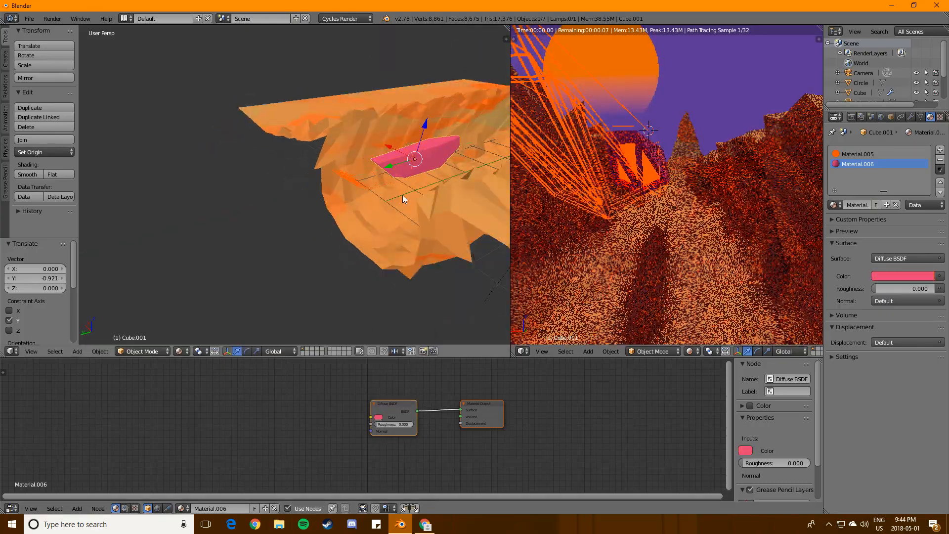
- Select the solid and wireframe ships together, reposition them in the valley, and scale them down
{"action": "right_click", "coordinate": [402, 195], "text": "shift"}
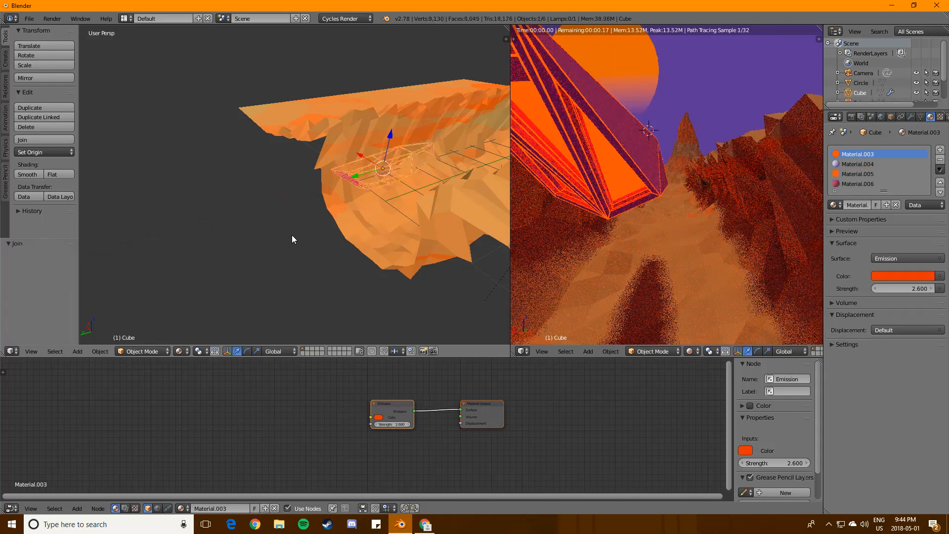
{"action": "right_click", "coordinate": [392, 173], "text": "shift"}
{"action": "left_click_drag", "start_coordinate": [355, 177], "coordinate": [380, 170]}
{"action": "left_click_drag", "start_coordinate": [416, 127], "coordinate": [415, 139]}
{"action": "key", "text": "s"}
{"action": "left_click", "coordinate": [456, 167]}
{"action": "mouse_move", "coordinate": [356, 171]}
{"action": "middle_mouse_down"}
{"action": "mouse_move", "coordinate": [423, 166]}
{"action": "mouse_move", "coordinate": [240, 193]}
{"action": "mouse_move", "coordinate": [351, 180]}
{"action": "middle_mouse_up"}
- Copy and paste the scaled ship so that two ships sit side by side in the valley
{"action": "key", "text": "ctrl+c"}
{"action": "mouse_move", "coordinate": [254, 199]}
{"action": "left_mouse_down"}
{"action": "mouse_move", "coordinate": [226, 200]}
{"action": "mouse_move", "coordinate": [271, 202]}
{"action": "left_mouse_up"}
{"action": "key", "text": "ctrl+v"}
{"action": "middle_click_drag", "start_coordinate": [322, 256], "coordinate": [317, 269]}
- Add a cube and position it low down behind the two ships
{"action": "key", "text": "shift+a"}
{"action": "left_click", "coordinate": [305, 274]}
{"action": "middle_click_drag", "start_coordinate": [305, 223], "coordinate": [213, 212]}
{"action": "left_click_drag", "start_coordinate": [278, 95], "coordinate": [277, 143]}
{"action": "middle_click_drag", "start_coordinate": [262, 168], "coordinate": [321, 173]}
{"action": "left_click_drag", "start_coordinate": [298, 198], "coordinate": [298, 178]}
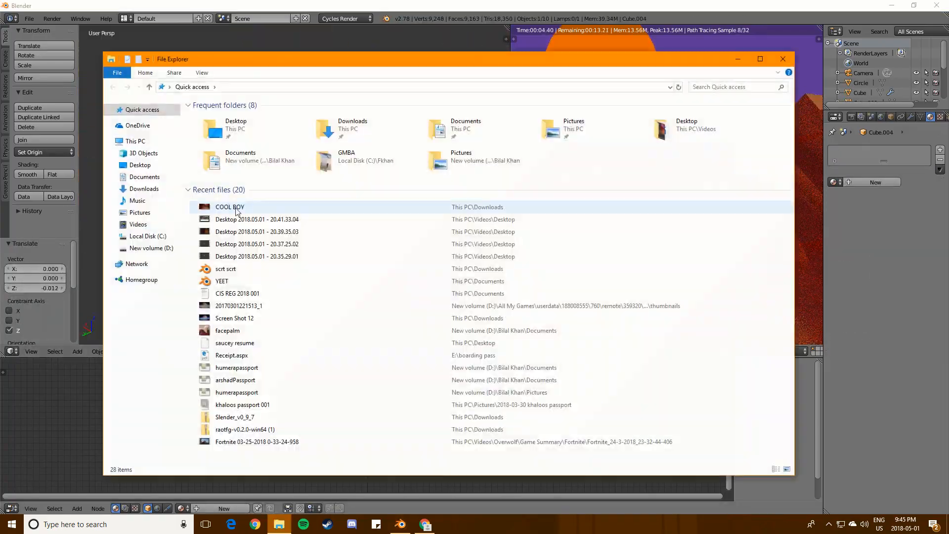
- Check the COOL BOY reference image, reshape the cube into a flat slanted wedge, and assign Material.006 to it
{"action": "double_click", "coordinate": [235, 213]}
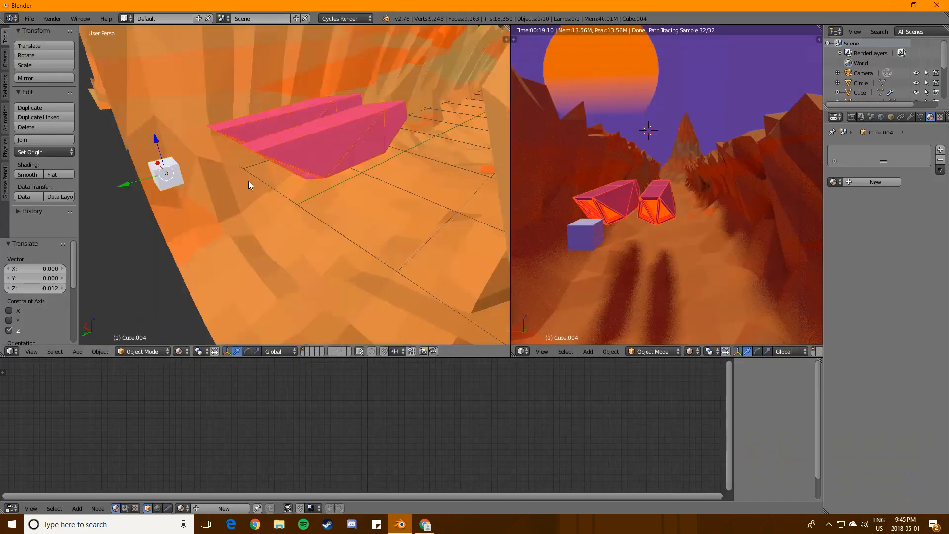
{"action": "middle_click_drag", "start_coordinate": [217, 198], "coordinate": [277, 232]}
{"action": "left_click", "coordinate": [304, 351]}
{"action": "left_click", "coordinate": [236, 352]}
{"action": "key", "text": "Tab"}
{"action": "left_click", "coordinate": [836, 194]}
{"action": "left_click", "coordinate": [860, 267]}
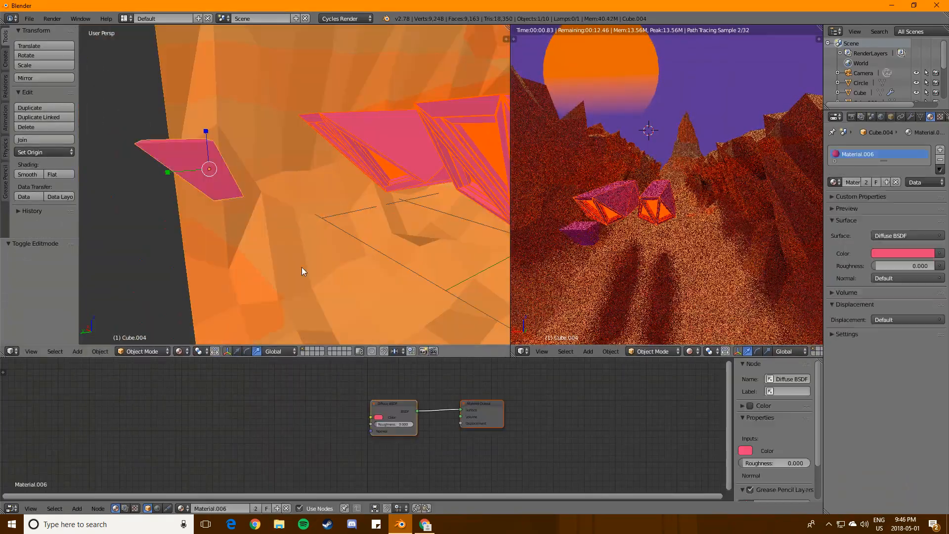
- Try an orange diffuse color on the wedge and a different material in the ship's hull slot, then undo the slot change
{"action": "left_click", "coordinate": [902, 254]}
{"action": "left_click", "coordinate": [874, 171]}
{"action": "right_click", "coordinate": [480, 163]}
{"action": "left_click", "coordinate": [858, 164]}
{"action": "left_click", "coordinate": [835, 205]}
{"action": "key", "text": "ctrl+z"}
{"action": "key", "text": "ctrl+z"}
- Replace Material.010 in the second ship's hull slot with Material.006
{"action": "right_click", "coordinate": [483, 163]}
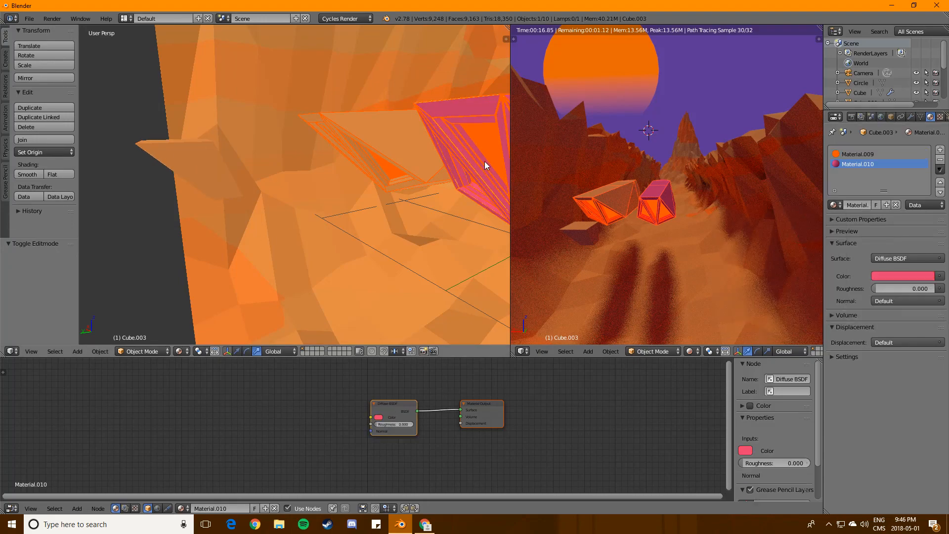
{"action": "left_click", "coordinate": [858, 164]}
{"action": "left_click", "coordinate": [835, 205]}
{"action": "left_click", "coordinate": [772, 261]}
- Set the diffuse color of the wedge's Material.006 to a muted red
{"action": "right_click", "coordinate": [198, 166]}
{"action": "left_click", "coordinate": [903, 254]}
{"action": "left_click", "coordinate": [882, 170]}
{"action": "mouse_move", "coordinate": [928, 118]}
{"action": "left_mouse_down"}
{"action": "mouse_move", "coordinate": [927, 144]}
{"action": "mouse_move", "coordinate": [927, 127]}
{"action": "left_mouse_up"}
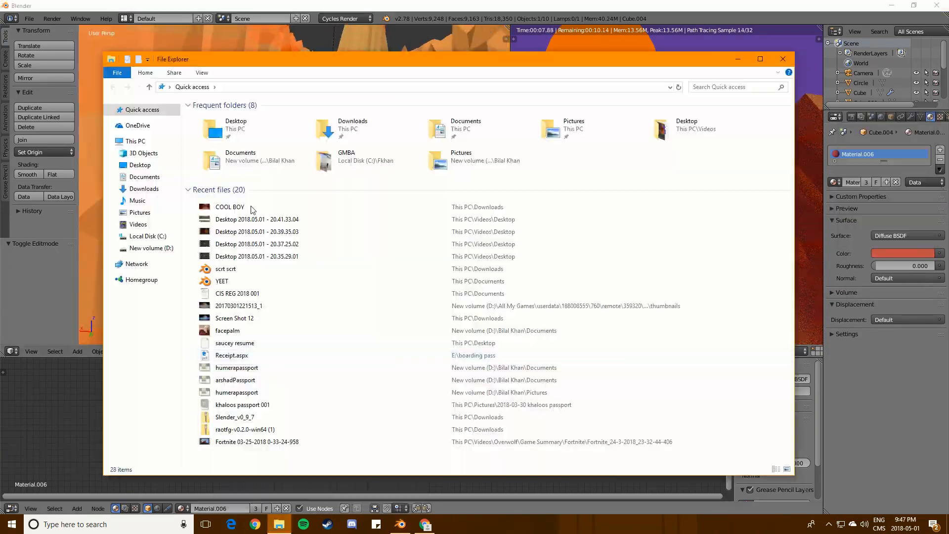
- Examine the COOL BOY reference image and inspect the ships and the Wireframe modifier from several angles
{"action": "key", "text": "Return"}
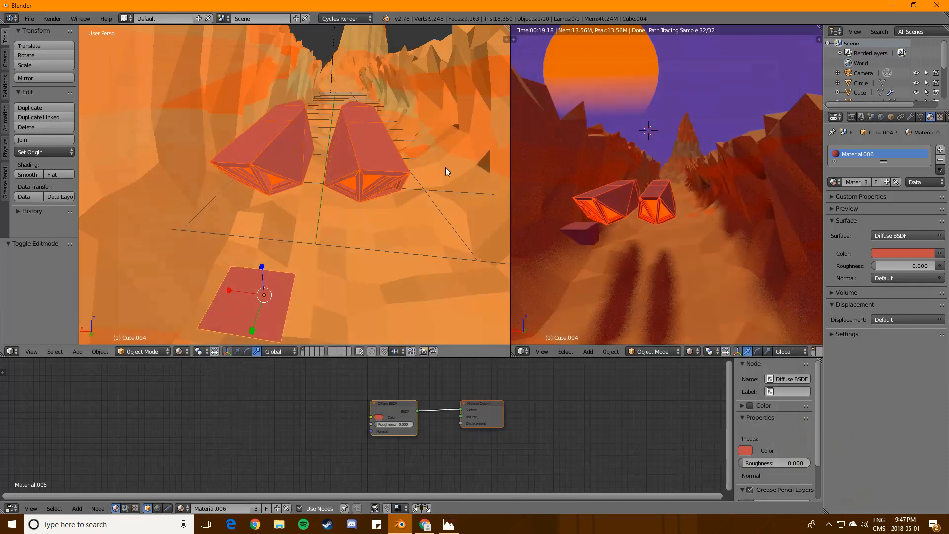
{"action": "middle_click_drag", "start_coordinate": [446, 167], "coordinate": [380, 213]}
{"action": "key", "text": "a"}
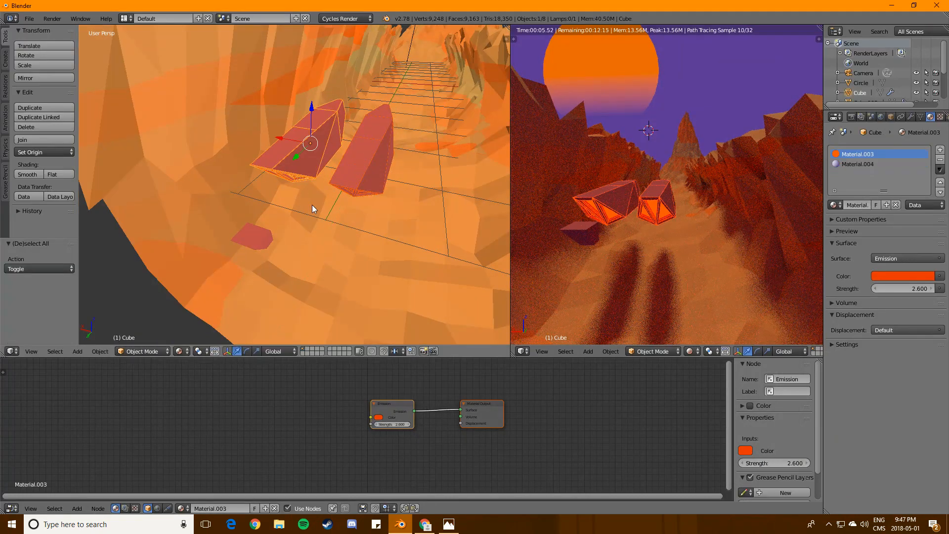
{"action": "middle_click_drag", "start_coordinate": [313, 205], "coordinate": [282, 244]}
{"action": "left_click", "coordinate": [911, 116]}
{"action": "key", "text": "a"}
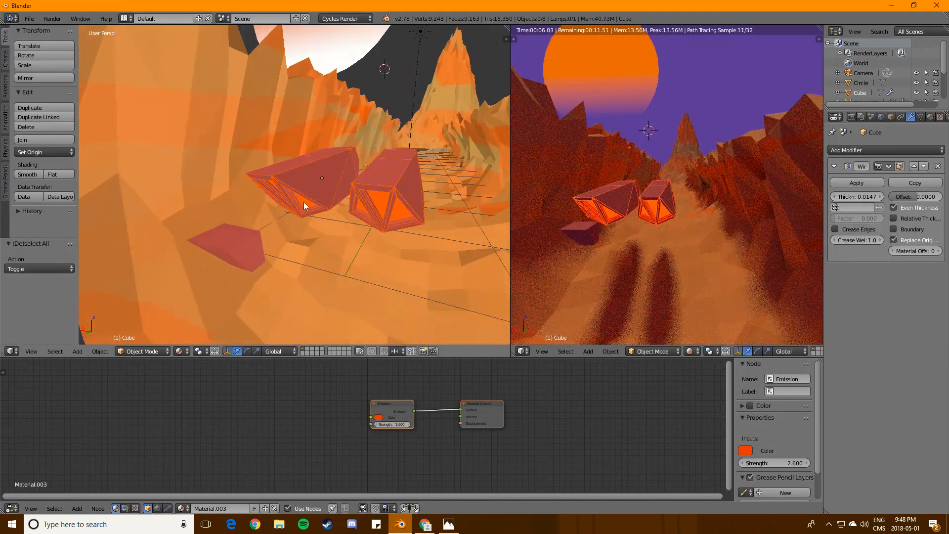
{"action": "key", "text": "Tab"}
{"action": "key", "text": "Tab"}
- Select edges on the second ship's mesh in edit mode and make an edge or face between them
{"action": "right_click", "coordinate": [370, 194]}
{"action": "right_click", "coordinate": [370, 191]}
{"action": "middle_click_drag", "start_coordinate": [370, 192], "coordinate": [342, 196]}
{"action": "right_click", "coordinate": [349, 185]}
{"action": "key", "text": "Tab"}
{"action": "right_click", "coordinate": [360, 83], "text": "shift"}
{"action": "middle_click_drag", "start_coordinate": [346, 106], "coordinate": [383, 98]}
{"action": "left_click", "coordinate": [43, 217]}
{"action": "middle_click_drag", "start_coordinate": [277, 163], "coordinate": [296, 168]}
{"action": "left_click", "coordinate": [56, 217]}
- Extrude the selected edges by about 0.004 in X, -0.001 in Y and 0.008 in Z, and show the ship's materials
{"action": "left_click", "coordinate": [294, 351]}
{"action": "middle_click_drag", "start_coordinate": [240, 218], "coordinate": [319, 250]}
{"action": "key", "text": "e"}
{"action": "left_click", "coordinate": [324, 251]}
{"action": "left_click", "coordinate": [930, 117]}
- Enlarge the rendered viewport over the neighbouring editors and switch it to the camera view
{"action": "left_click_drag", "start_coordinate": [511, 64], "coordinate": [96, 34]}
{"action": "left_click_drag", "start_coordinate": [150, 357], "coordinate": [146, 484]}
{"action": "key", "text": "KP_0"}
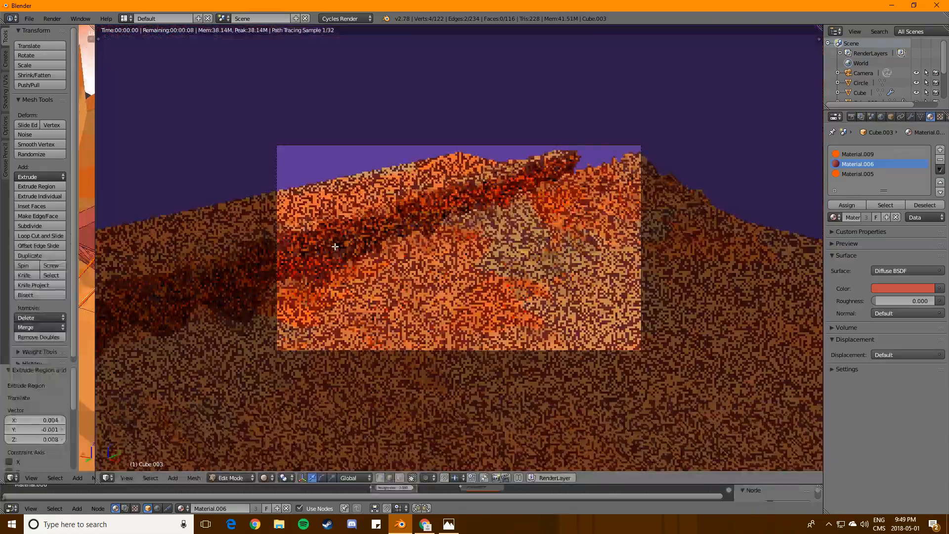
{"action": "scroll", "coordinate": [399, 219], "scroll_direction": "up", "scroll_amount": 3}
- Widen the solid viewport again and frame the ships, valley and camera beside the rendered view
{"action": "left_click_drag", "start_coordinate": [95, 170], "coordinate": [483, 171]}
{"action": "scroll", "coordinate": [307, 198], "scroll_direction": "down", "scroll_amount": 7}
{"action": "middle_click_drag", "start_coordinate": [307, 198], "coordinate": [298, 161]}
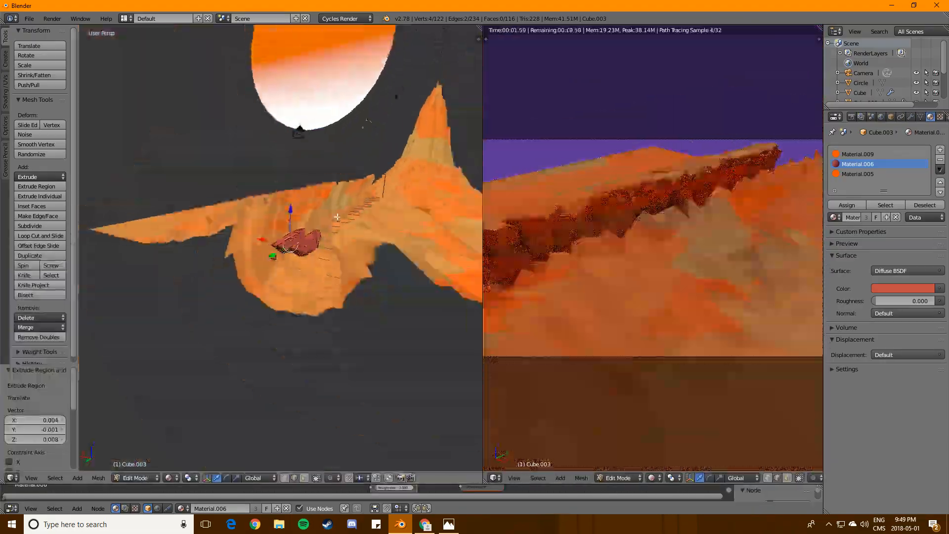
{"action": "scroll", "coordinate": [297, 161], "scroll_direction": "up", "scroll_amount": 6}
{"action": "left_click_drag", "start_coordinate": [483, 143], "coordinate": [452, 139]}
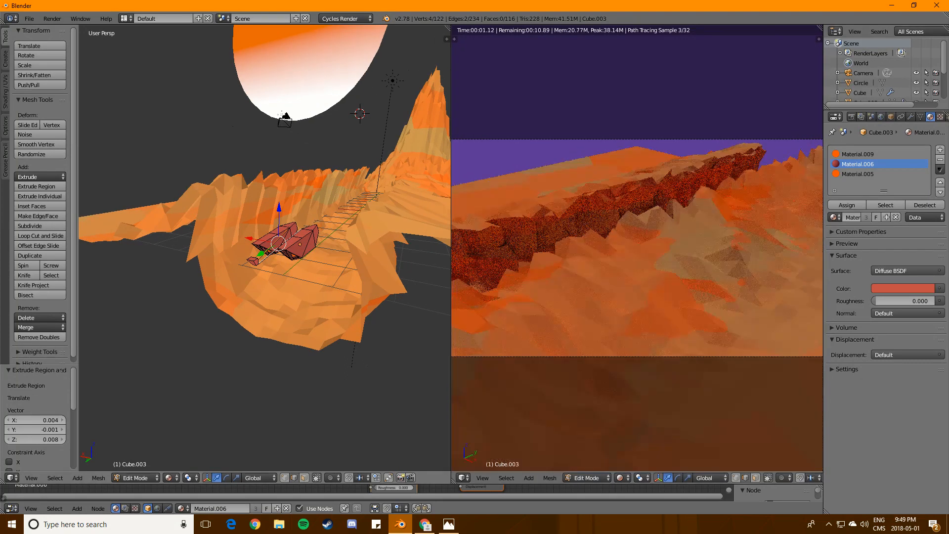
- Show the rendered viewport's properties, leave edit mode, and select the camera
{"action": "key", "text": "n"}
{"action": "scroll", "coordinate": [758, 121], "scroll_direction": "down", "scroll_amount": 5}
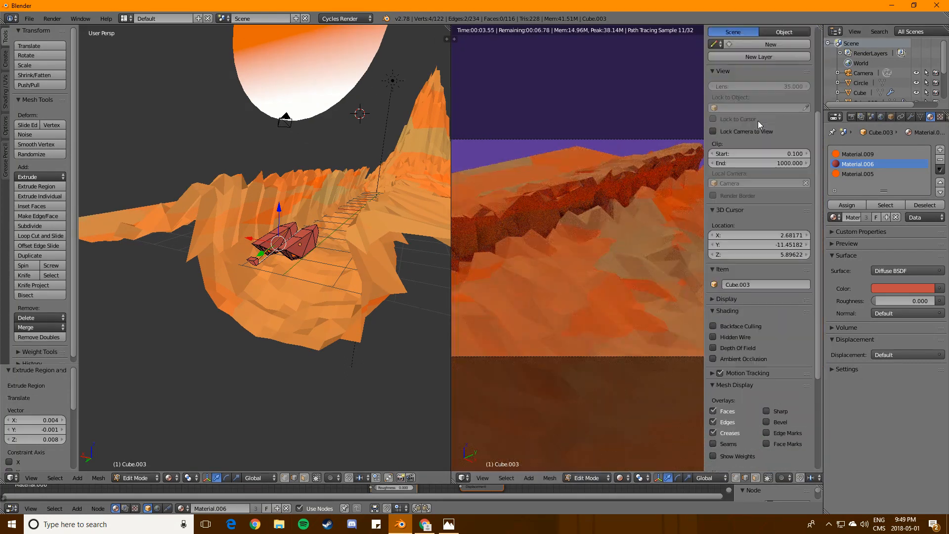
{"action": "scroll", "coordinate": [757, 121], "scroll_direction": "up", "scroll_amount": 5}
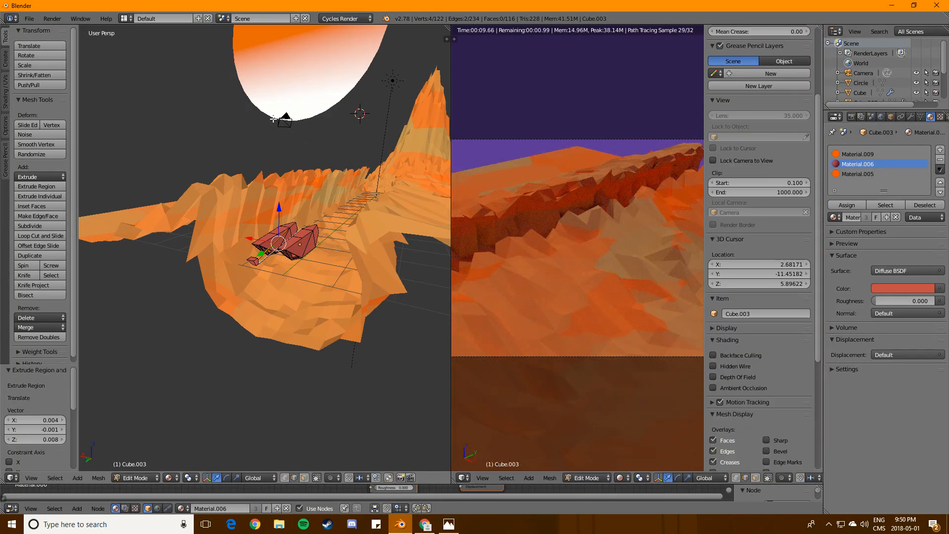
{"action": "key", "text": "Tab"}
{"action": "key", "text": "a"}
{"action": "right_click", "coordinate": [285, 121]}
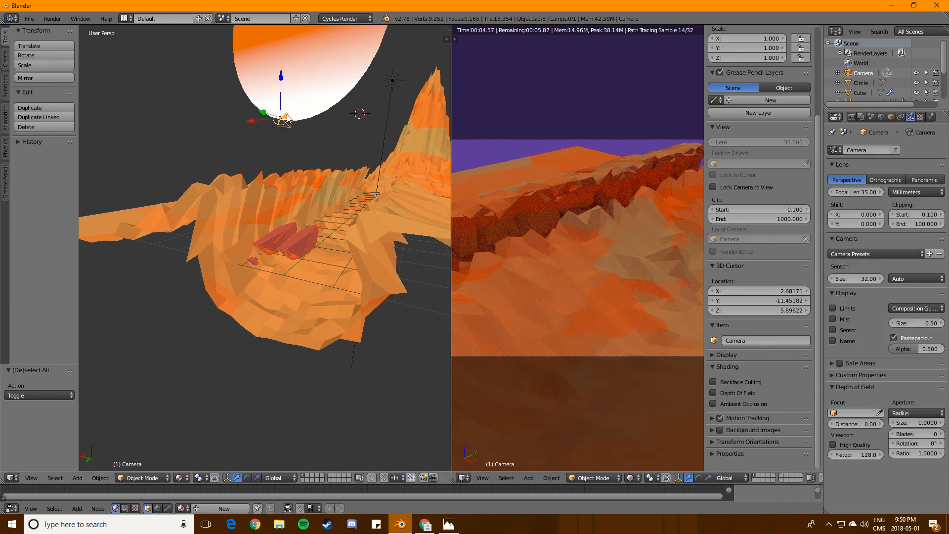
- Try moving the camera with Fly Navigation in the rendered viewport
{"action": "left_click", "coordinate": [464, 478]}
{"action": "left_click", "coordinate": [482, 478]}
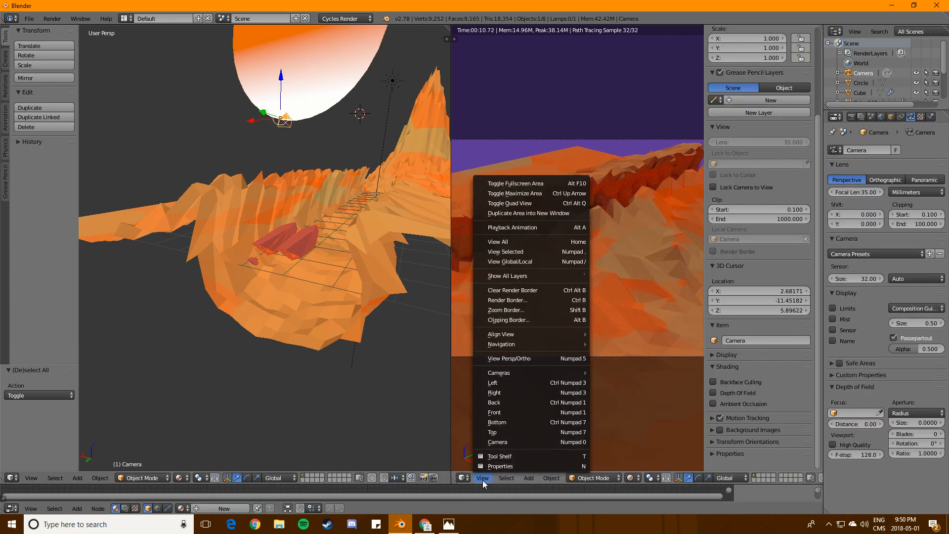
{"action": "mouse_move", "coordinate": [569, 345]}
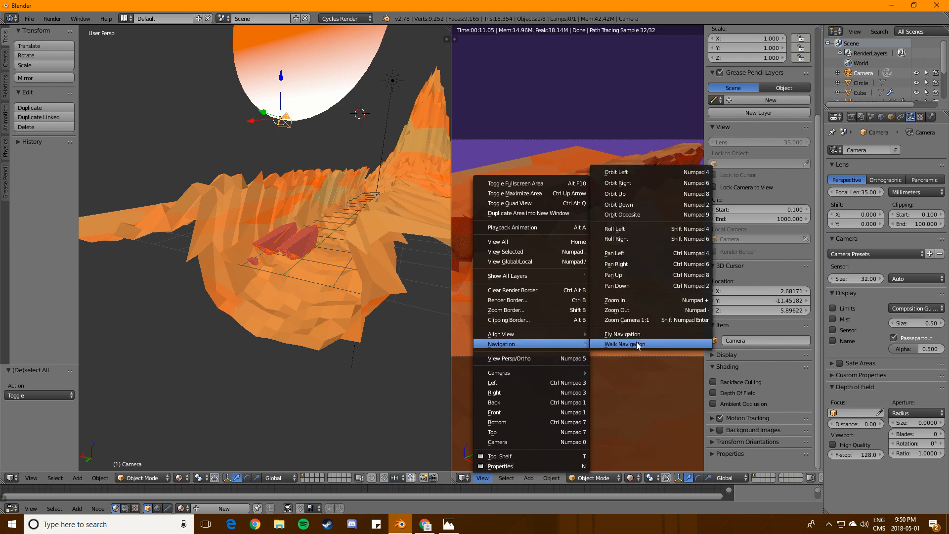
{"action": "left_click", "coordinate": [618, 336]}
{"action": "left_click", "coordinate": [635, 215]}
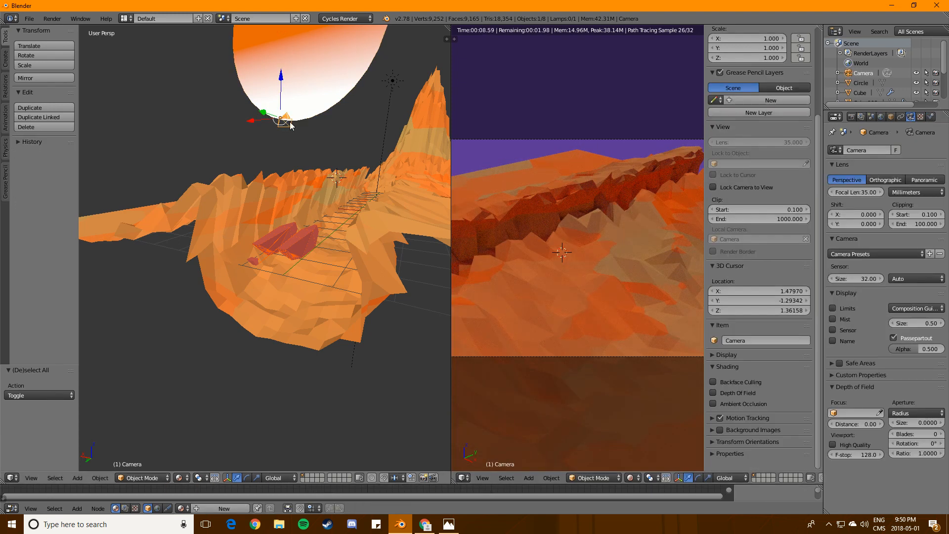
- Fly the camera sideways and backward in the camera view to reframe the valley and its central peak
{"action": "left_click", "coordinate": [484, 478]}
{"action": "mouse_move", "coordinate": [569, 340]}
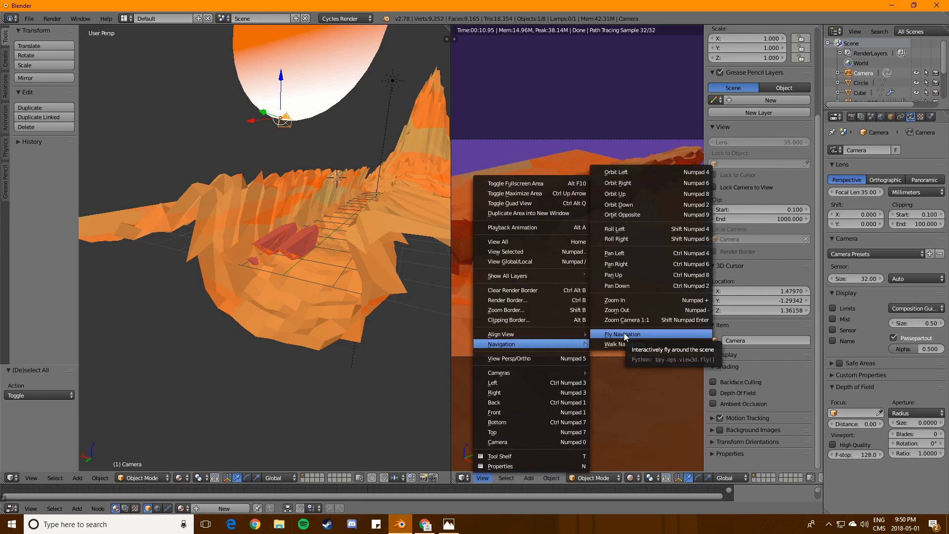
{"action": "left_click", "coordinate": [621, 342]}
{"action": "key", "text": "d"}
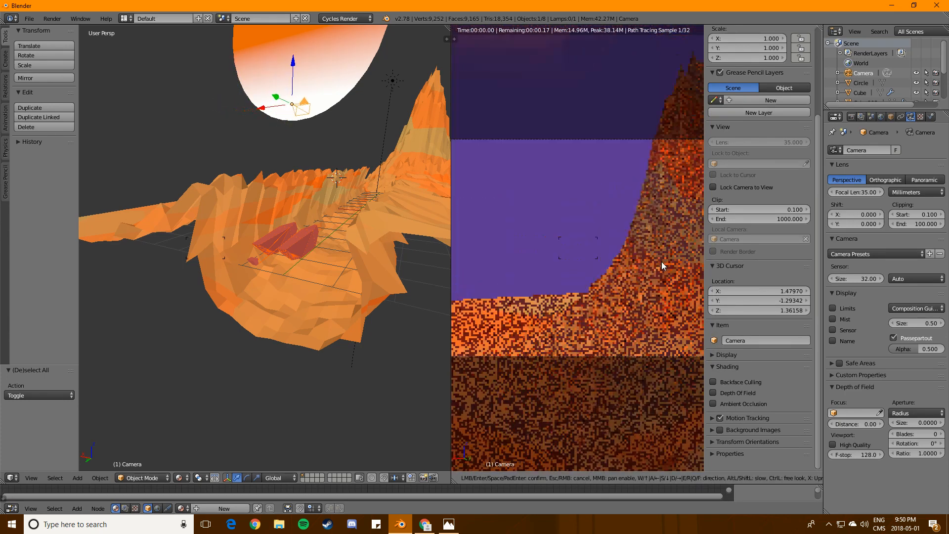
{"action": "key", "text": "s"}
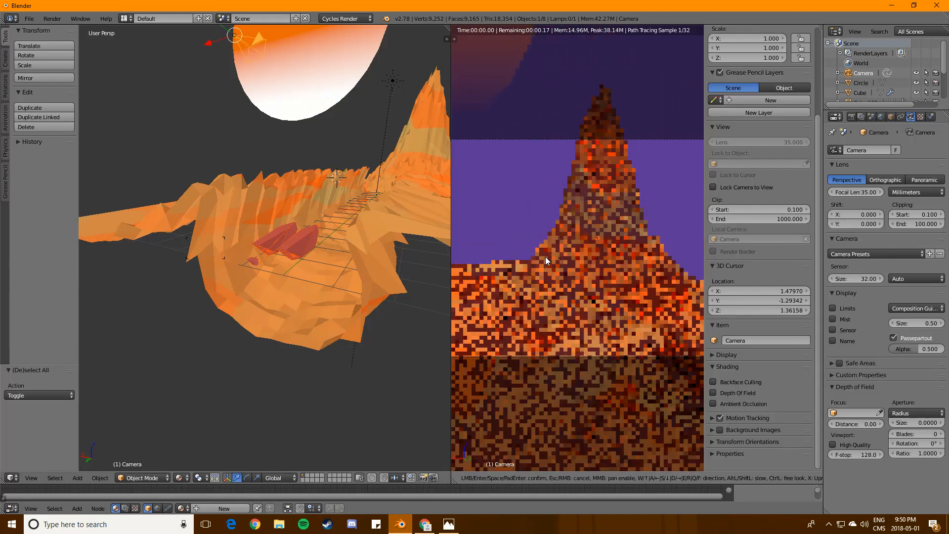